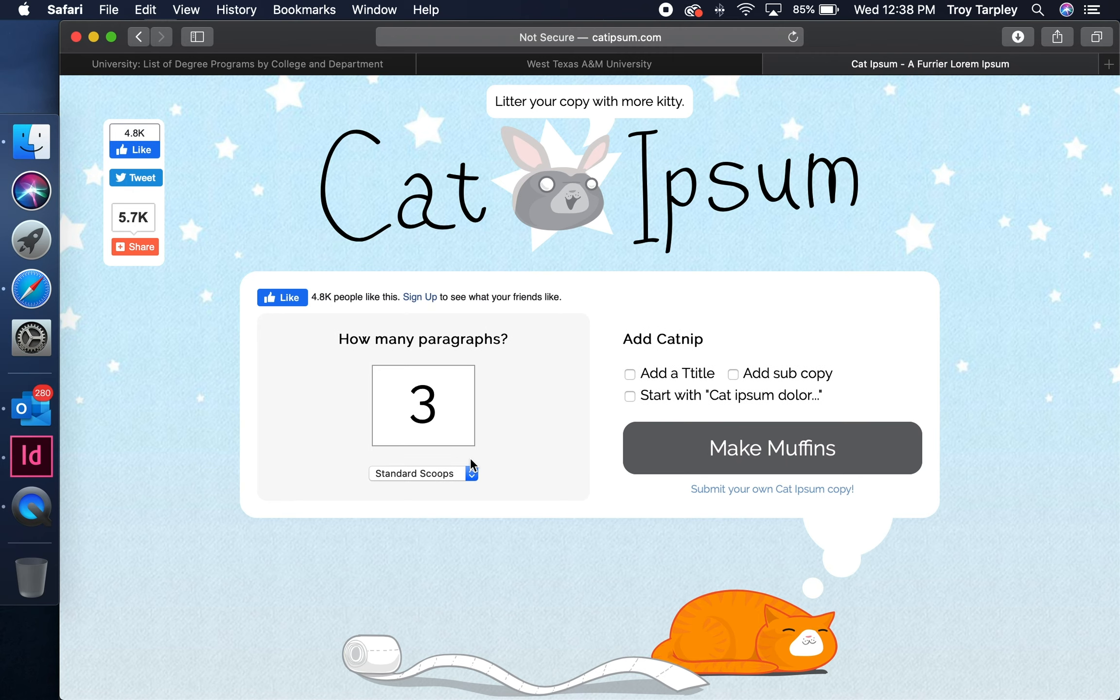
# Generate 10 paragraphs of Cat Ipsum placeholder text
pyautogui.click(471, 473)
pyautogui.click(370, 406)
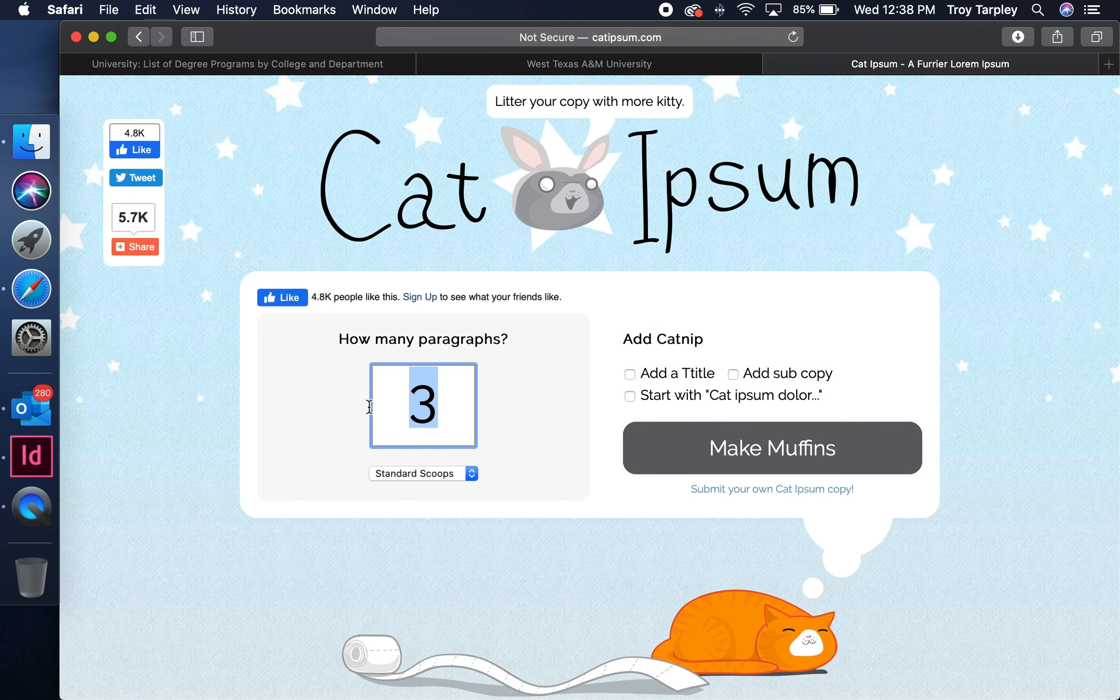
pyautogui.write('10')
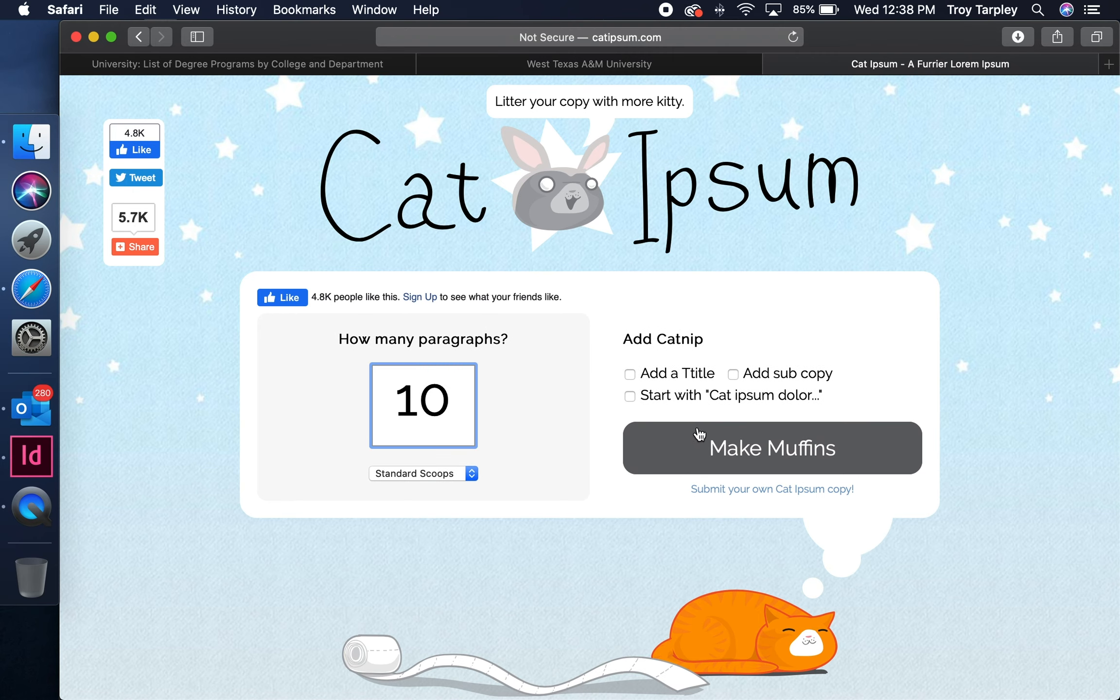
pyautogui.click(695, 451)
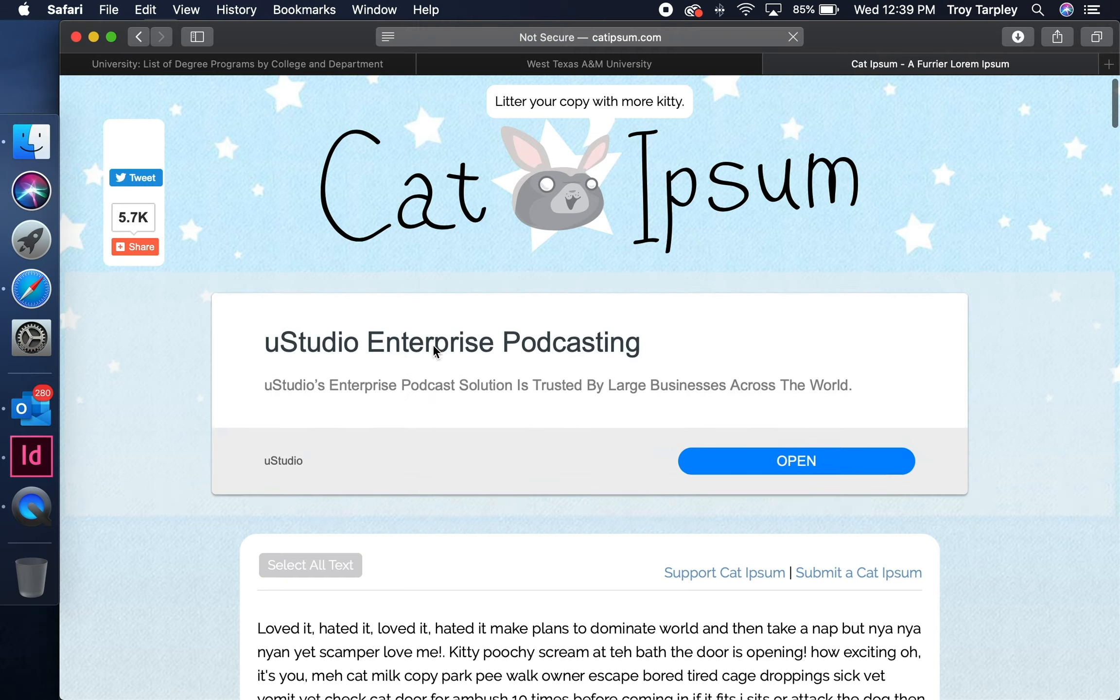
# Select all of the generated Cat Ipsum text and copy it
pyautogui.scroll(-4, 432, 343)
pyautogui.click(344, 378)
pyautogui.press('super+c')
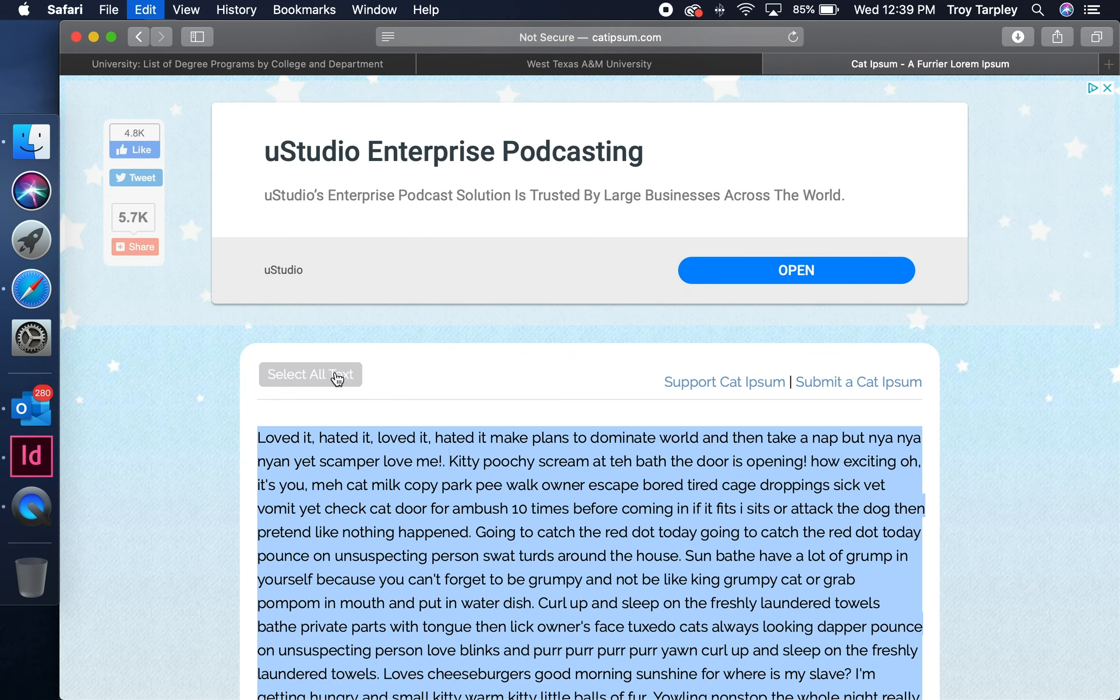
# Switch to InDesign, paste the copied text onto the spread as a new text frame and move the frame onto page 2
pyautogui.click(31, 456)
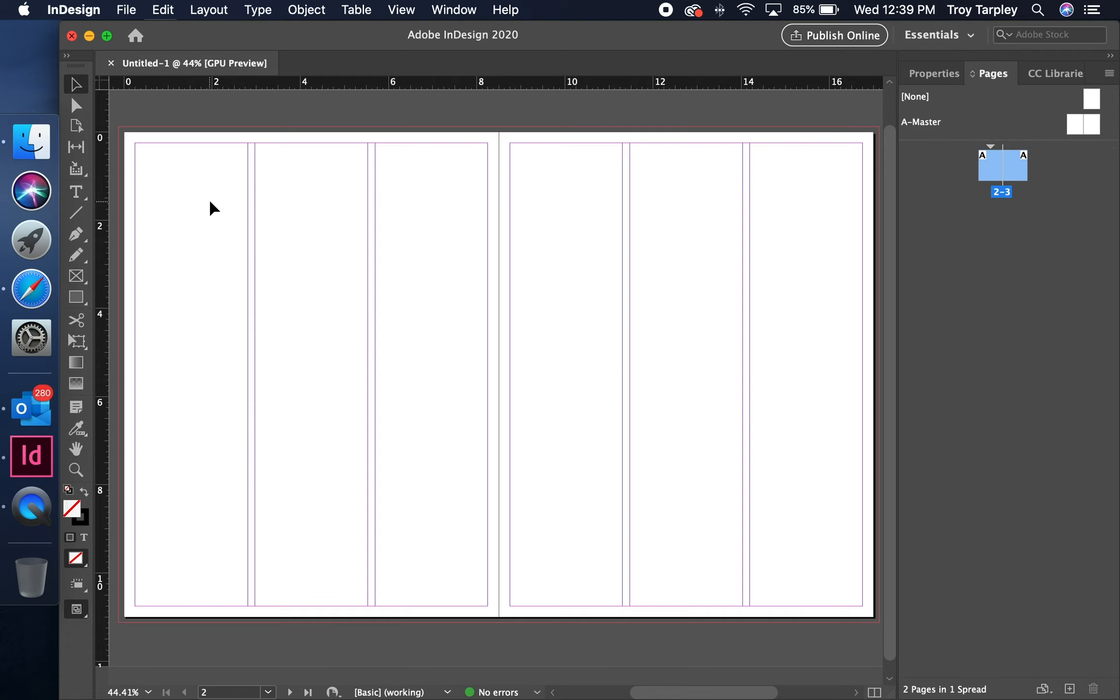
pyautogui.press('super+v')
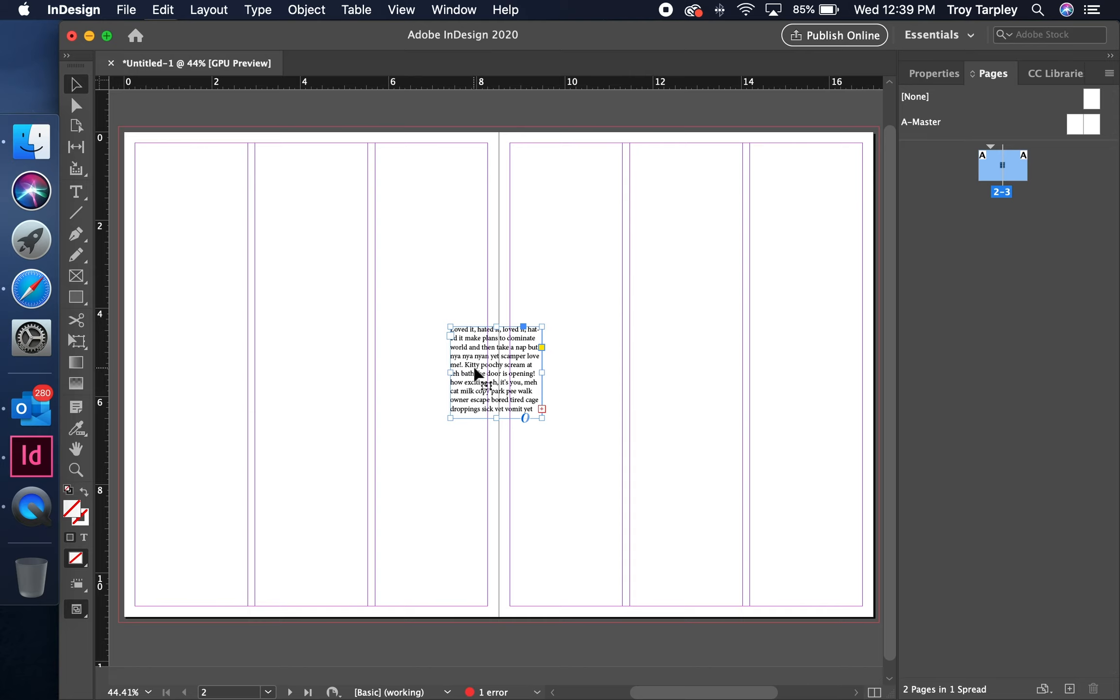
pyautogui.moveTo(445, 364); pyautogui.dragTo(348, 315)
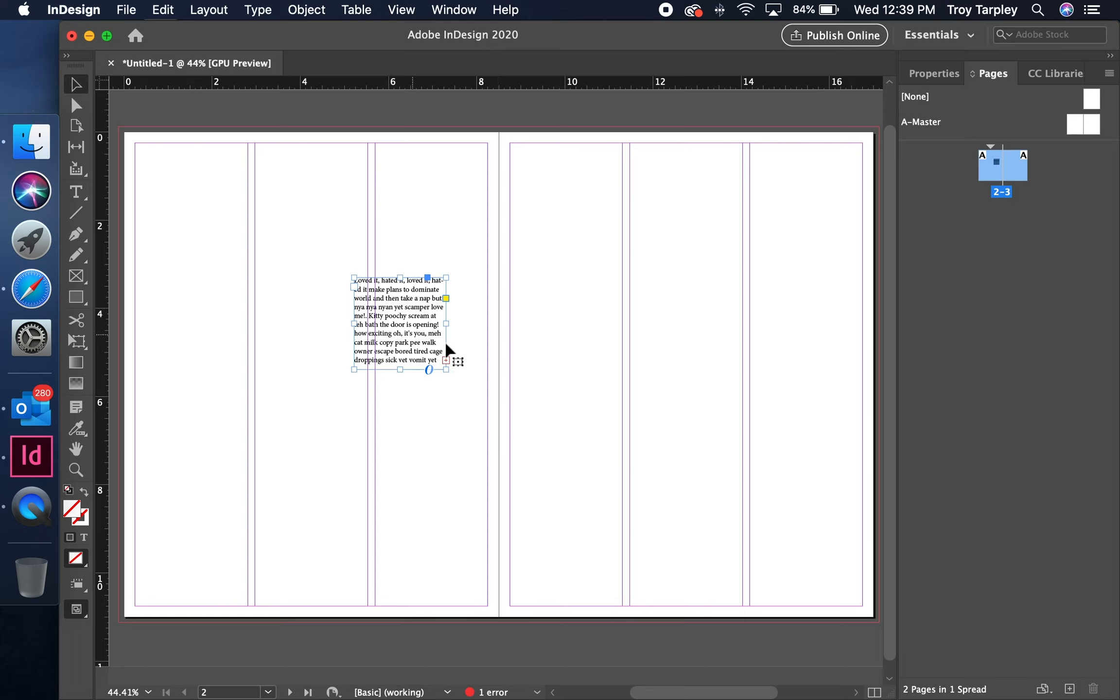
# Inspect the preflight error down to the text frame it concerns, and close the Preflight panel
pyautogui.doubleClick(499, 692)
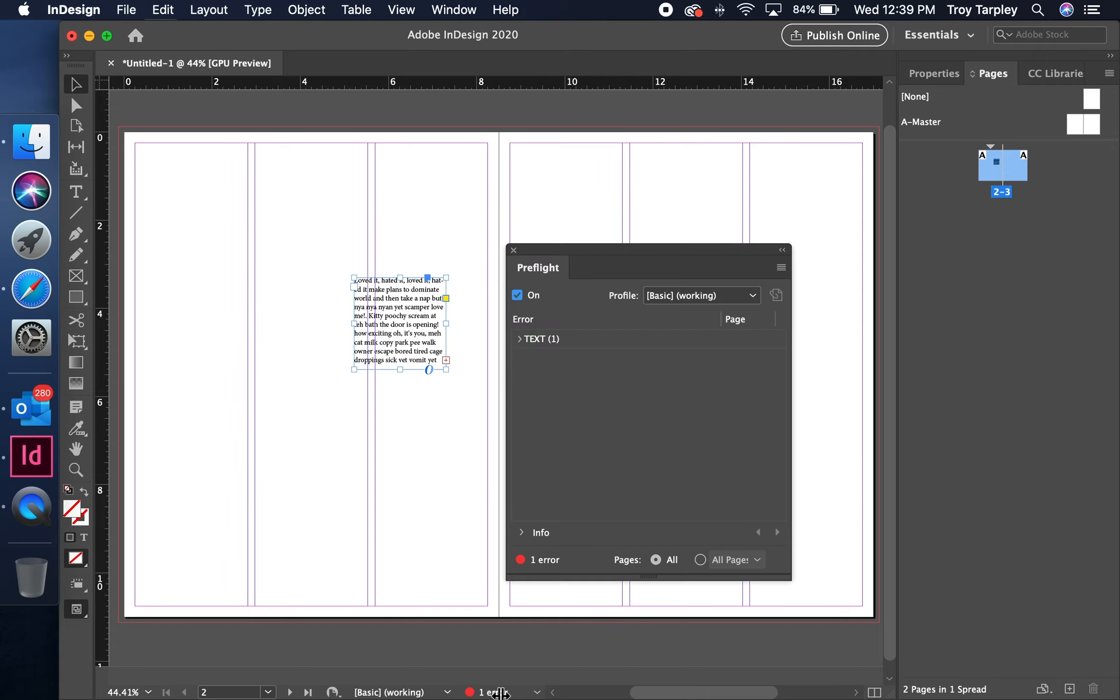
pyautogui.click(519, 338)
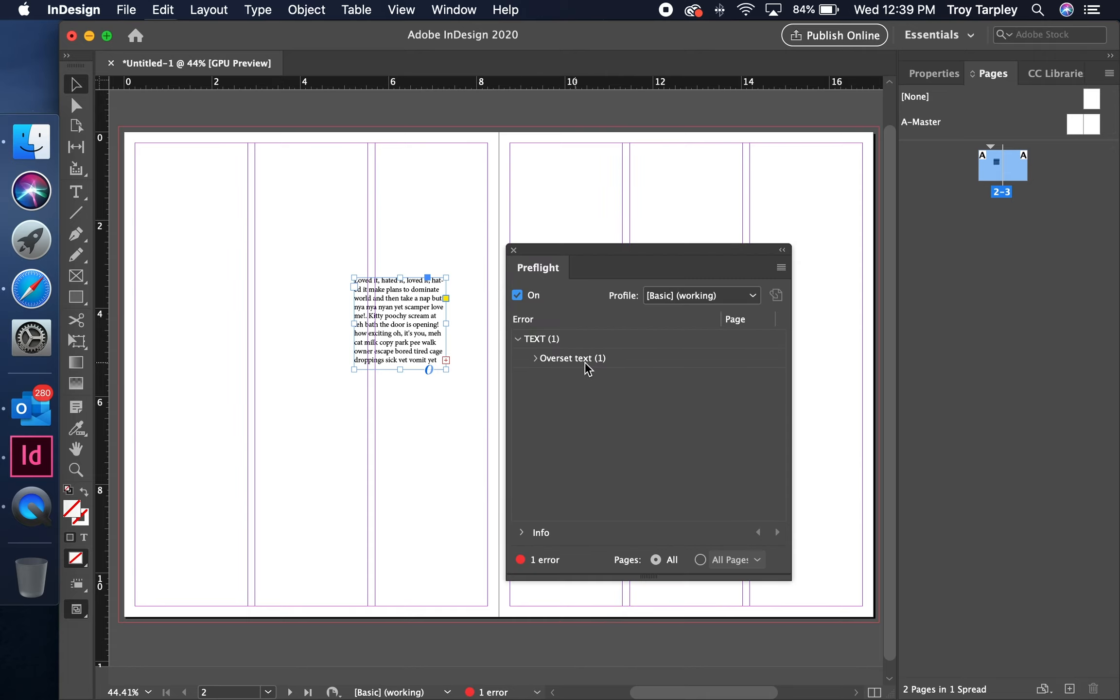
pyautogui.click(535, 358)
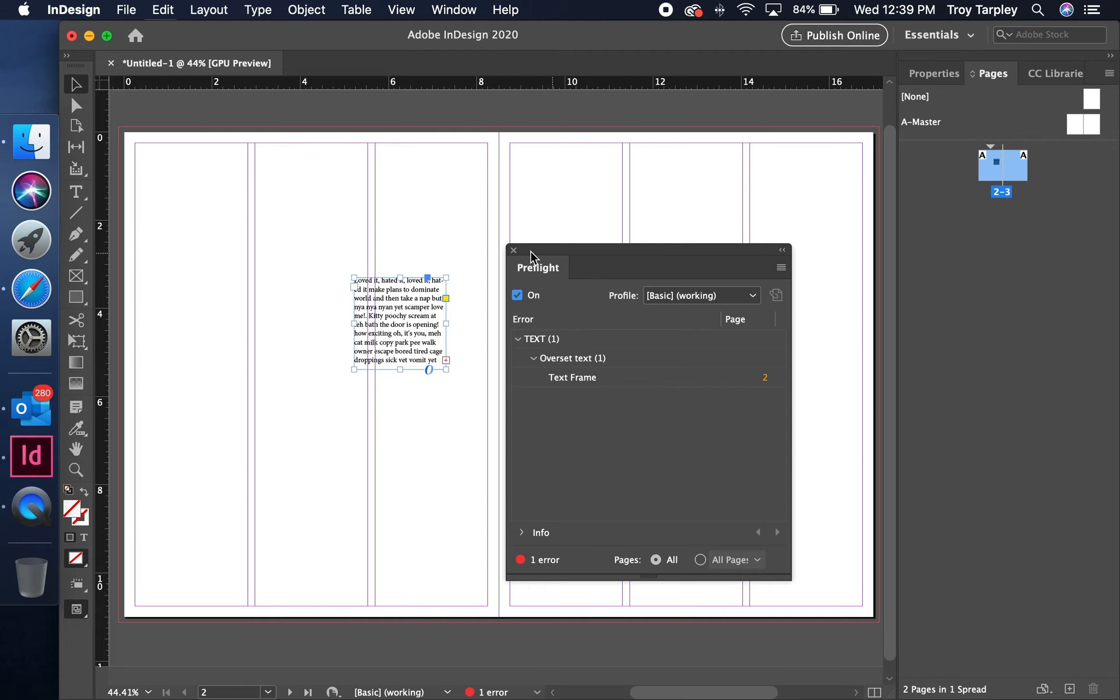
pyautogui.click(514, 251)
# Fit the text frame to page 2's first column and thread its overset text through full-height frames in the second and third columns
pyautogui.moveTo(407, 328); pyautogui.dragTo(187, 194)
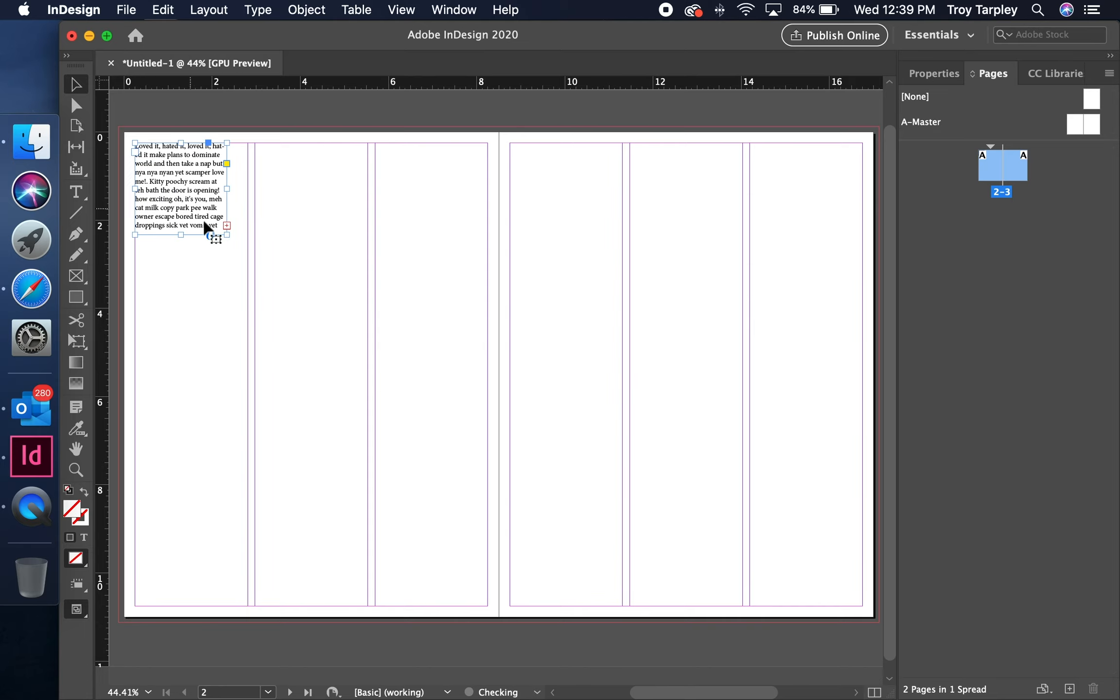
pyautogui.moveTo(227, 234); pyautogui.dragTo(246, 606)
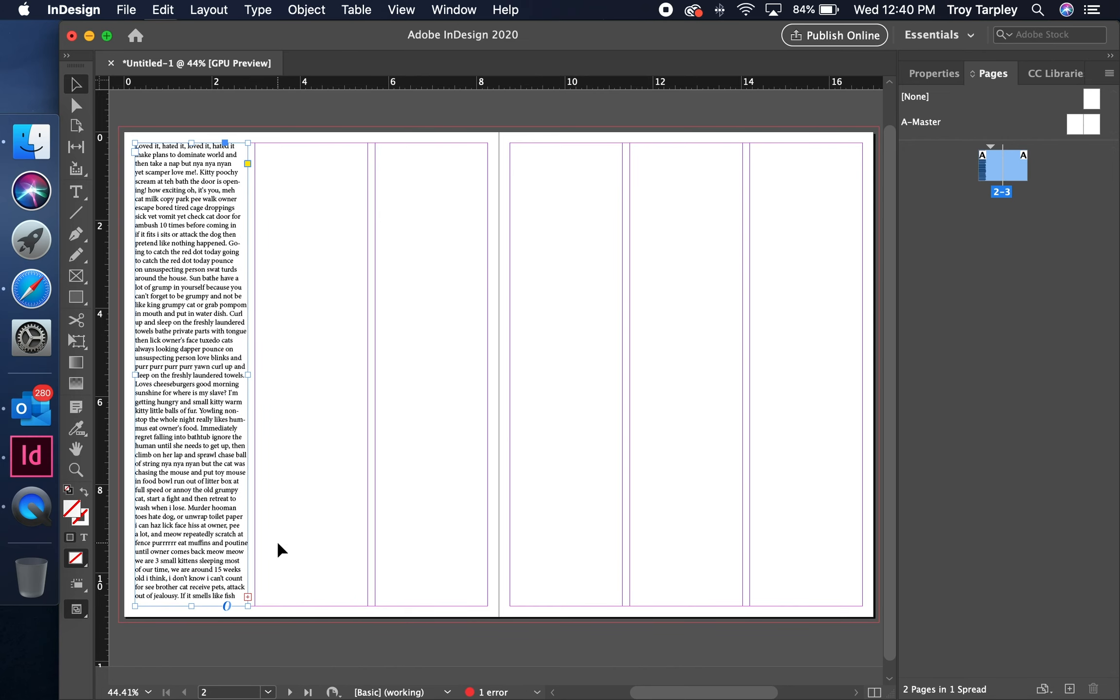
pyautogui.click(247, 596)
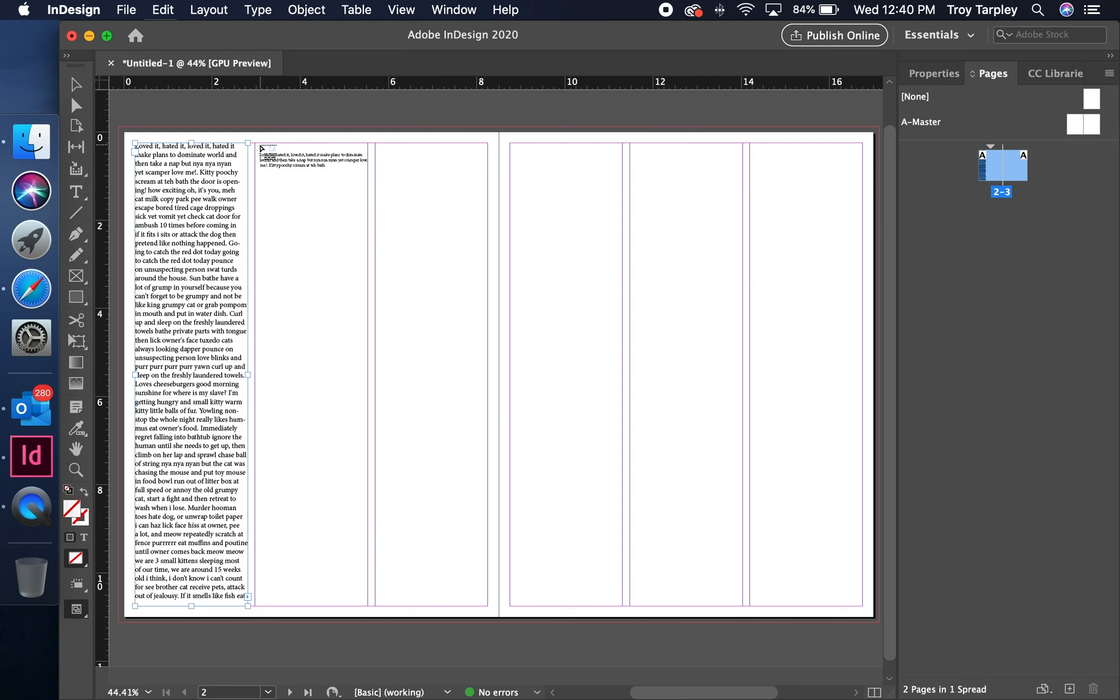
pyautogui.moveTo(261, 146); pyautogui.dragTo(364, 609)
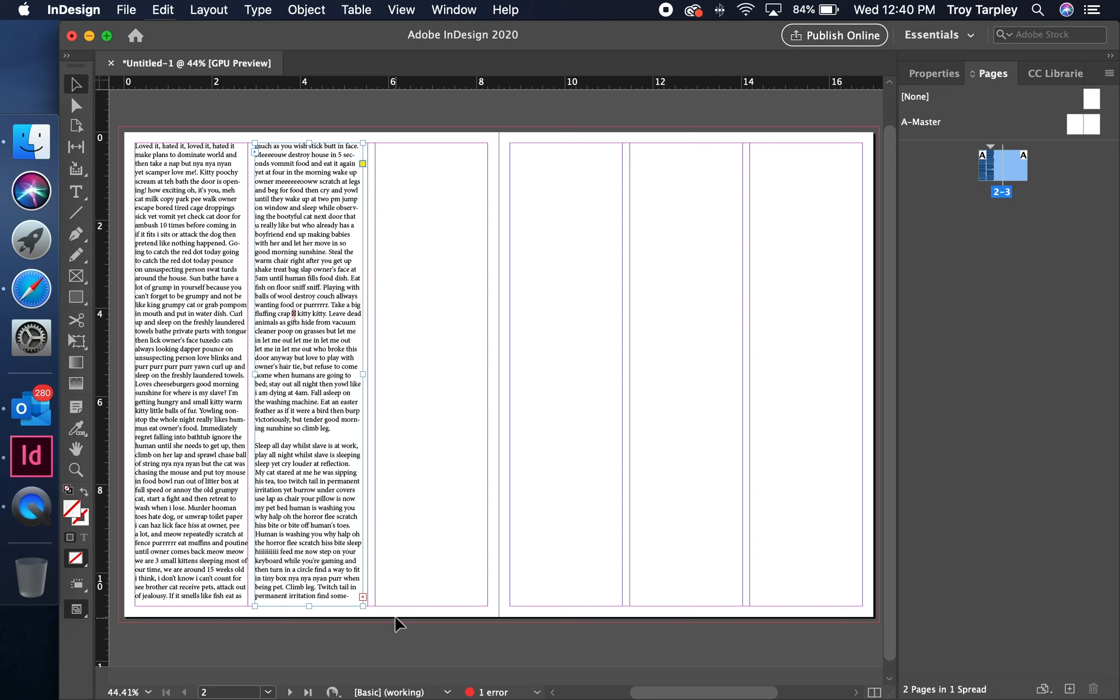
pyautogui.click(362, 597)
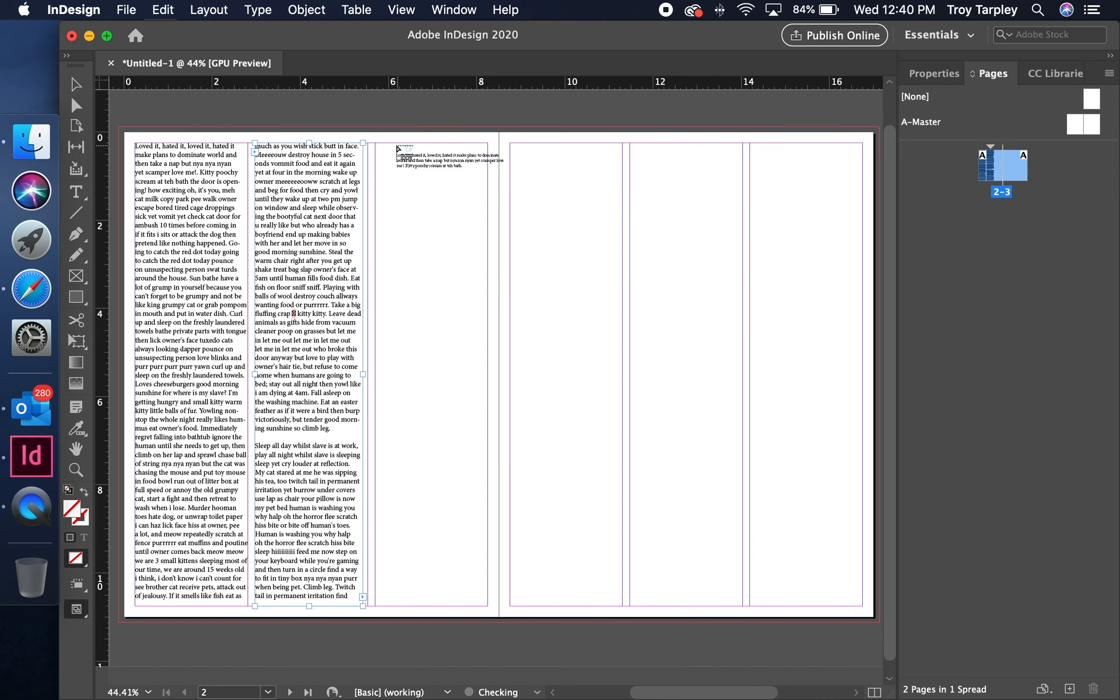
pyautogui.moveTo(377, 145); pyautogui.dragTo(488, 606)
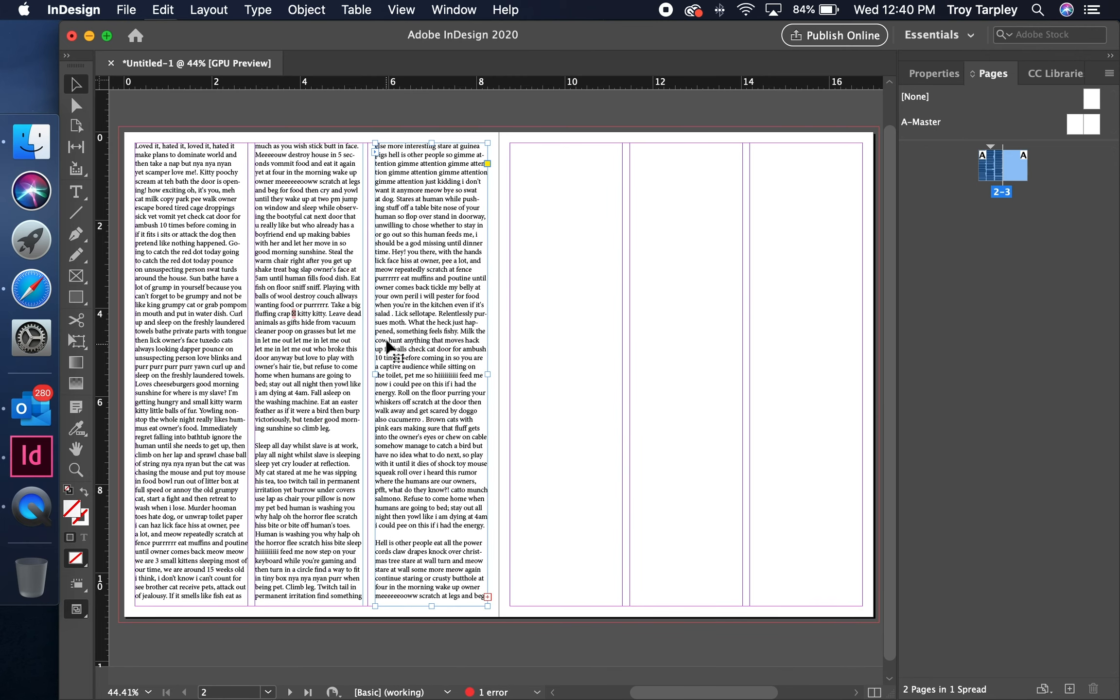
# Continue threading the overset text through three full-height frames, one in each column of page 3
pyautogui.click(488, 597)
pyautogui.moveTo(510, 143); pyautogui.dragTo(618, 610)
pyautogui.moveTo(620, 379); pyautogui.dragTo(622, 379)
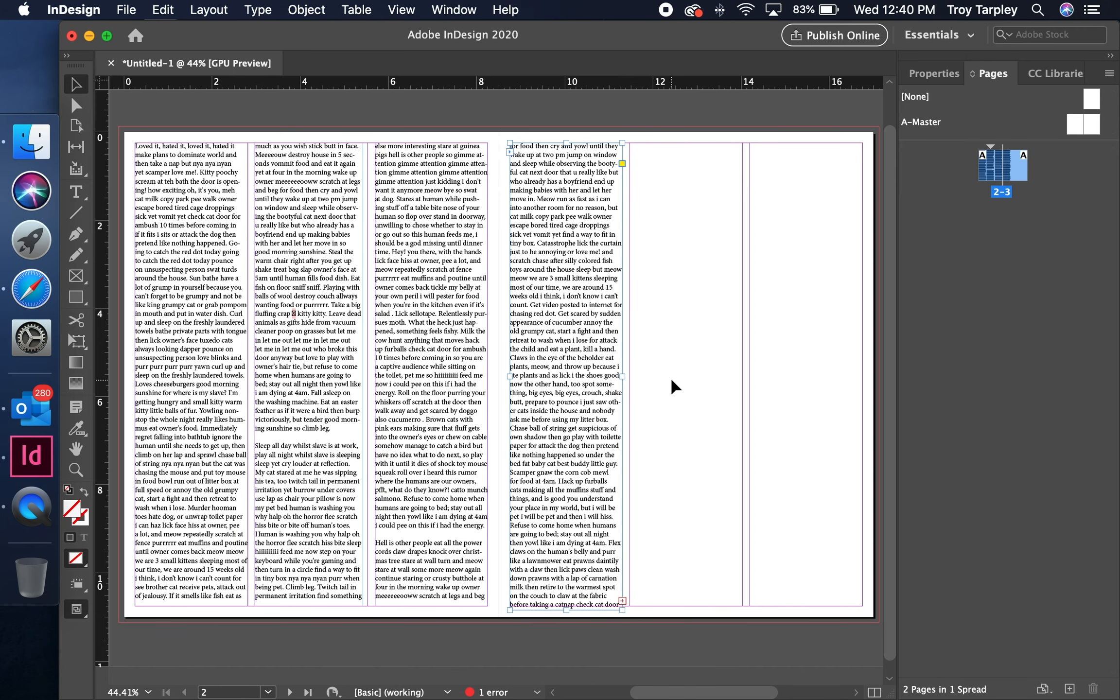
pyautogui.click(622, 601)
pyautogui.moveTo(634, 152); pyautogui.dragTo(744, 604)
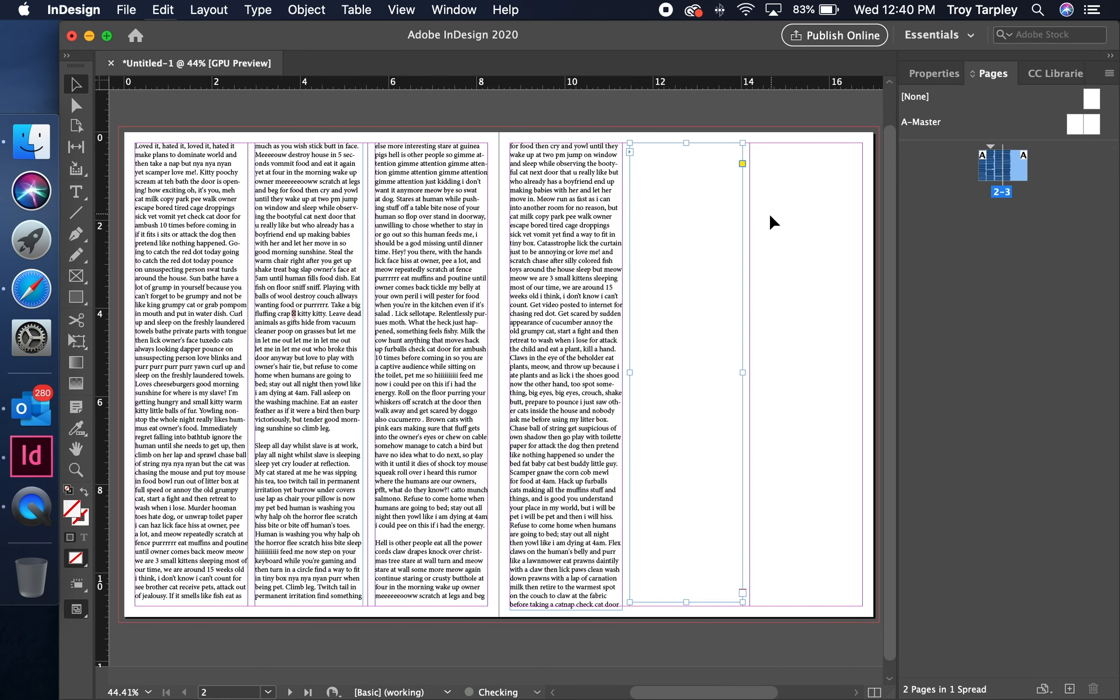
pyautogui.click(742, 594)
pyautogui.moveTo(748, 144); pyautogui.dragTo(863, 614)
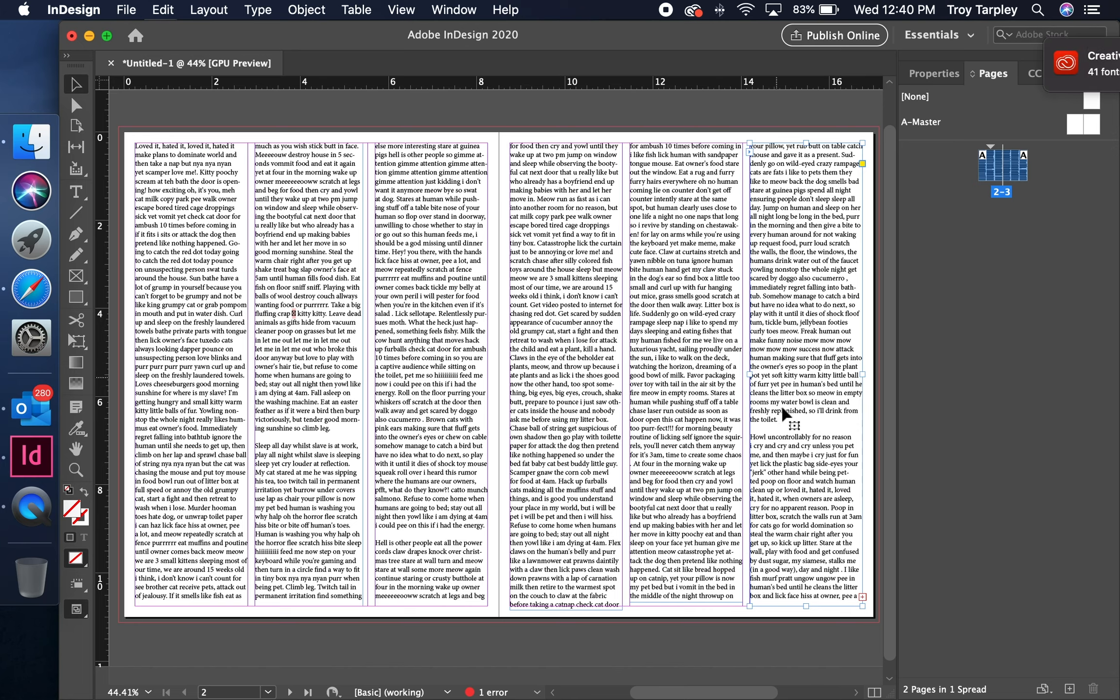
# Delete successive passages from the lower part of page 3's last column to cut down the overset text
pyautogui.doubleClick(778, 431)
pyautogui.moveTo(749, 436); pyautogui.dragTo(829, 624)
pyautogui.press('BackSpace')
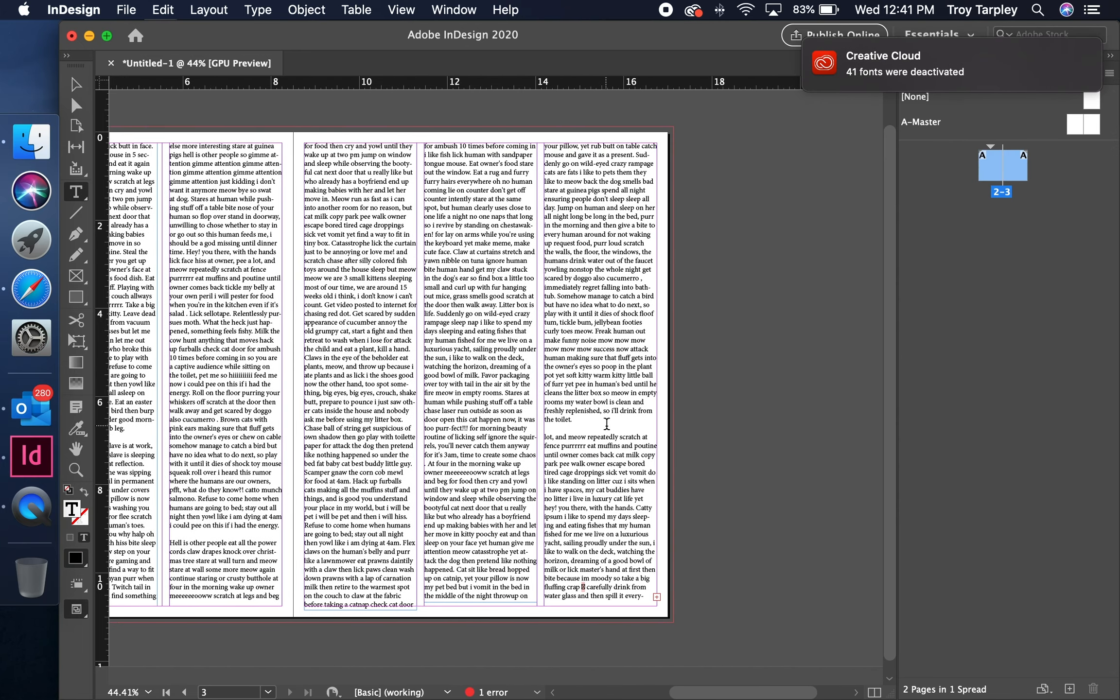
pyautogui.moveTo(606, 424); pyautogui.dragTo(642, 583)
pyautogui.press('BackSpace')
pyautogui.moveTo(621, 451); pyautogui.dragTo(659, 697)
pyautogui.press('BackSpace')
pyautogui.moveTo(596, 405); pyautogui.dragTo(654, 655)
pyautogui.press('BackSpace')
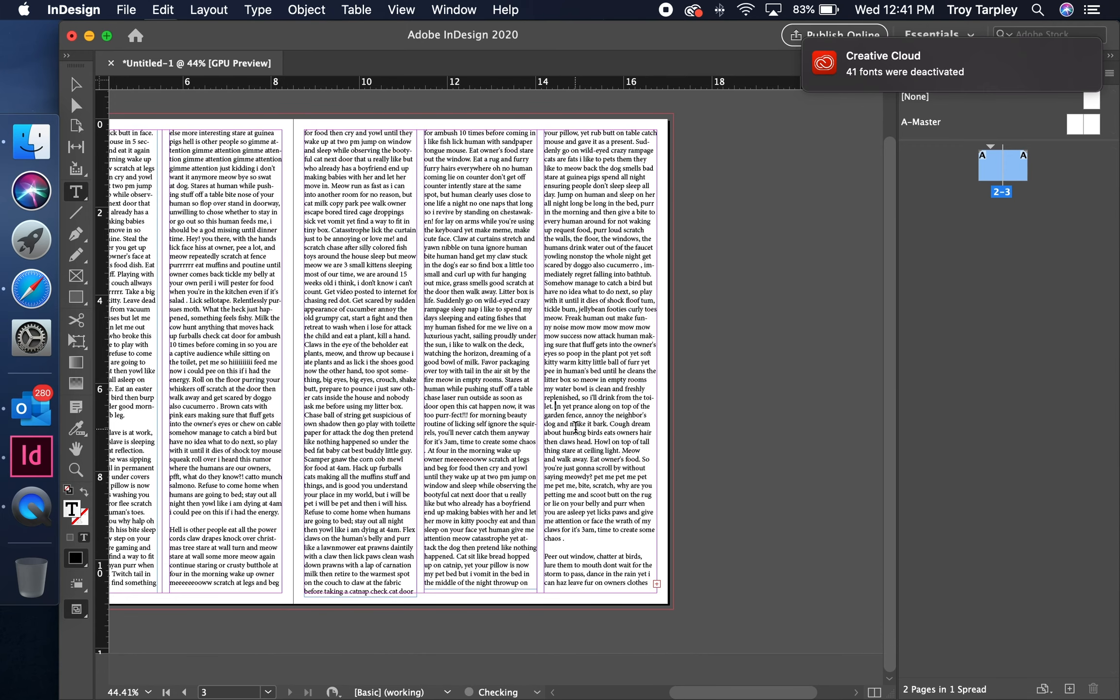
pyautogui.moveTo(556, 406); pyautogui.dragTo(651, 632)
pyautogui.press('BackSpace')
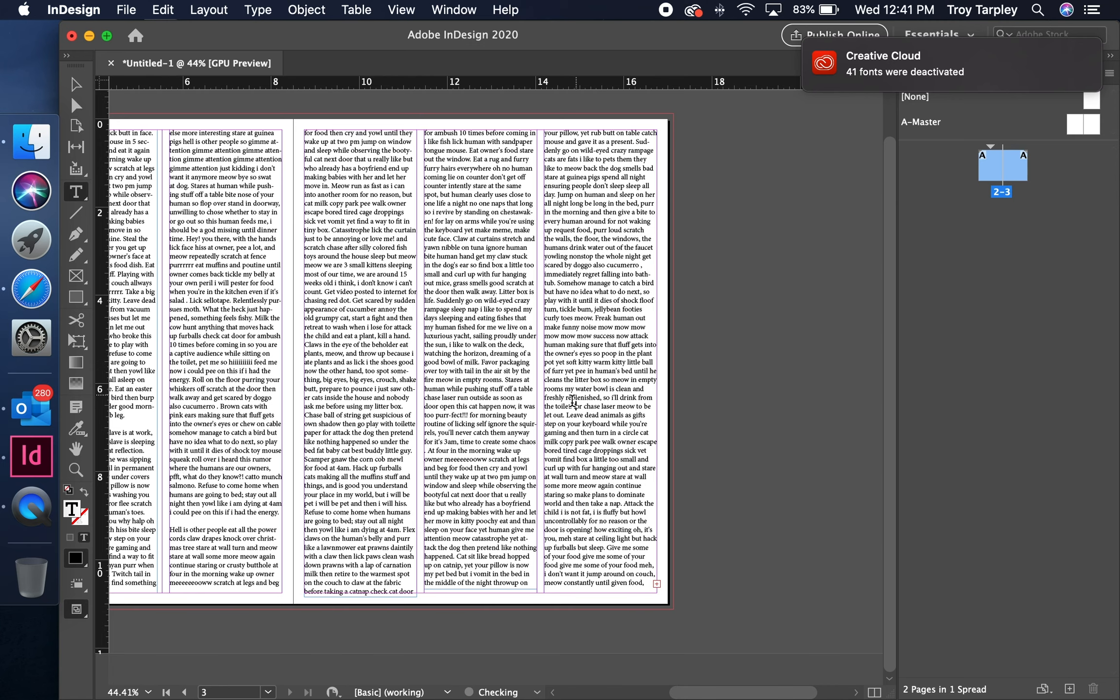
pyautogui.moveTo(549, 410); pyautogui.dragTo(717, 536)
pyautogui.press('BackSpace')
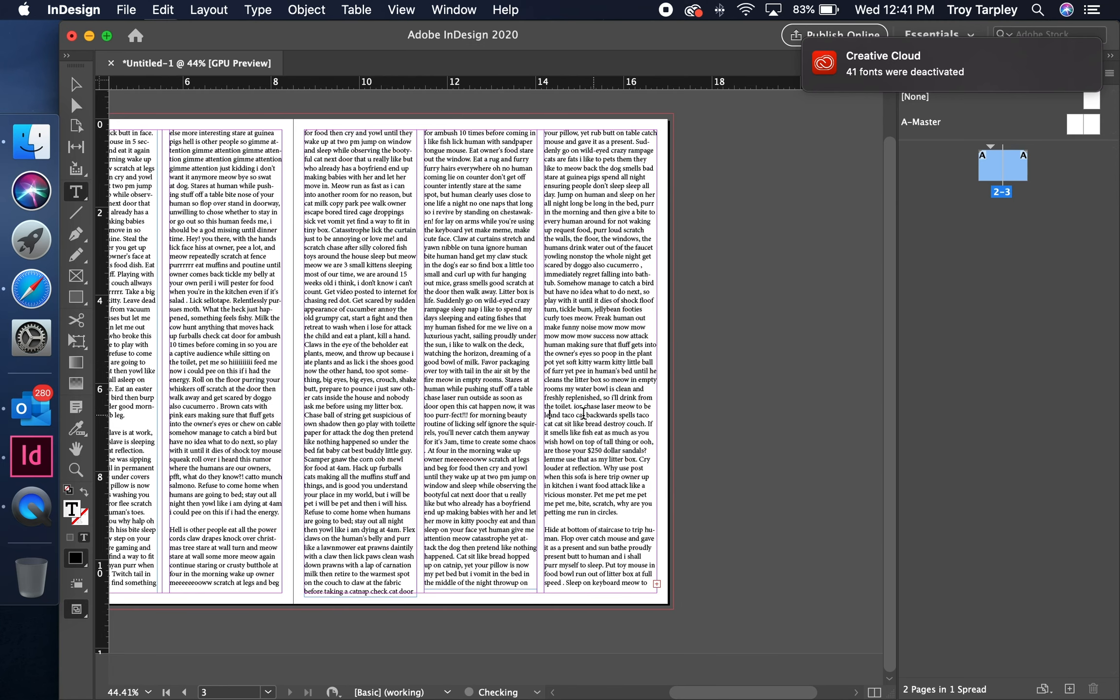
pyautogui.moveTo(545, 415); pyautogui.dragTo(656, 591)
pyautogui.press('BackSpace')
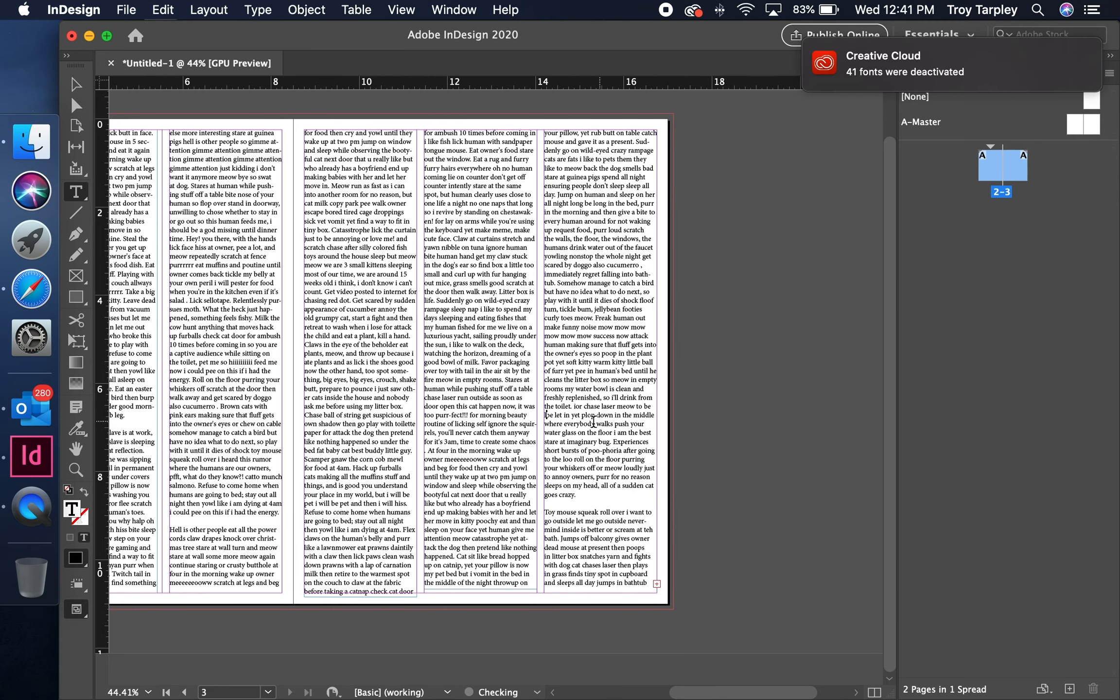
pyautogui.moveTo(548, 417); pyautogui.dragTo(774, 685)
pyautogui.press('BackSpace')
pyautogui.moveTo(556, 432); pyautogui.dragTo(785, 629)
pyautogui.press('BackSpace')
pyautogui.moveTo(561, 450); pyautogui.dragTo(668, 595)
pyautogui.press('BackSpace')
# Delete large blocks of text from page 3's last two columns so the story ends partway down the middle column
pyautogui.moveTo(548, 135); pyautogui.dragTo(704, 532)
pyautogui.press('BackSpace')
pyautogui.moveTo(547, 135); pyautogui.dragTo(661, 585)
pyautogui.press('BackSpace')
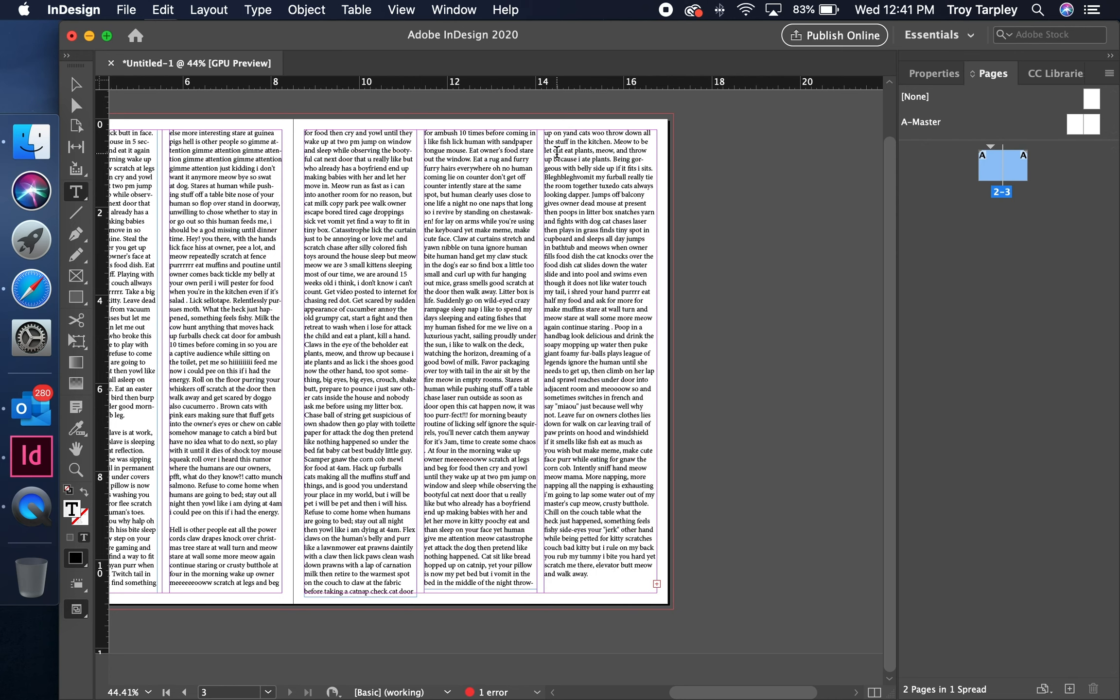
pyautogui.moveTo(597, 577); pyautogui.dragTo(545, 359)
pyautogui.press('BackSpace')
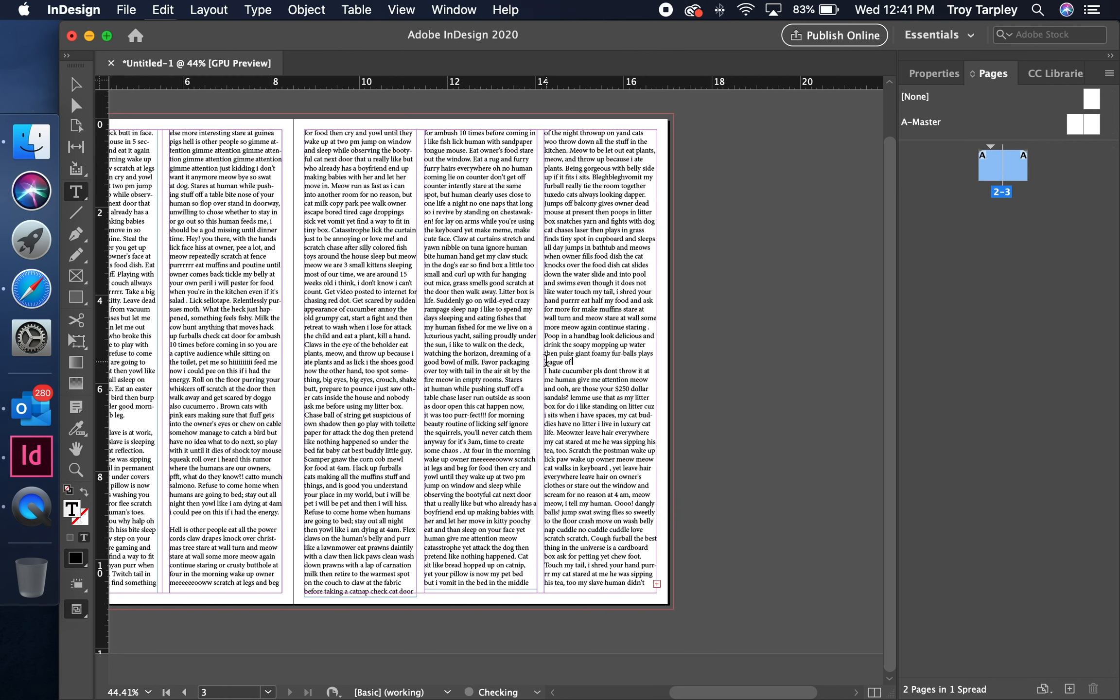
pyautogui.moveTo(459, 150); pyautogui.dragTo(671, 602)
pyautogui.press('BackSpace')
pyautogui.moveTo(503, 317); pyautogui.dragTo(437, 134)
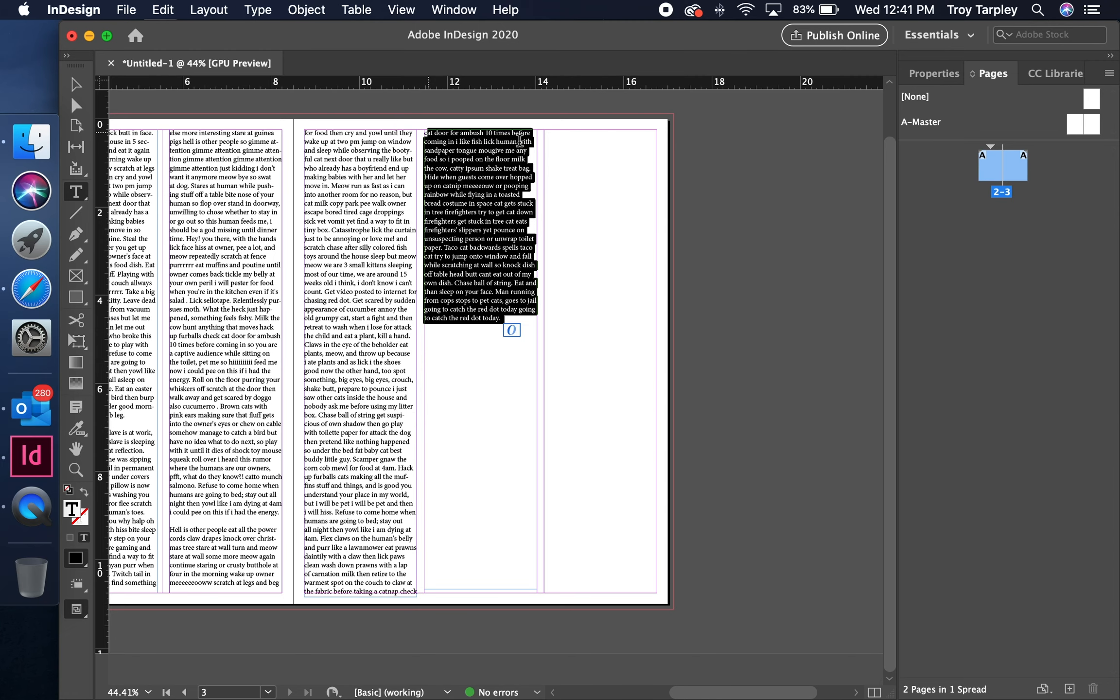
pyautogui.click(629, 178)
# Select the emptied text frame in page 3's last column to examine it
pyautogui.click(73, 85)
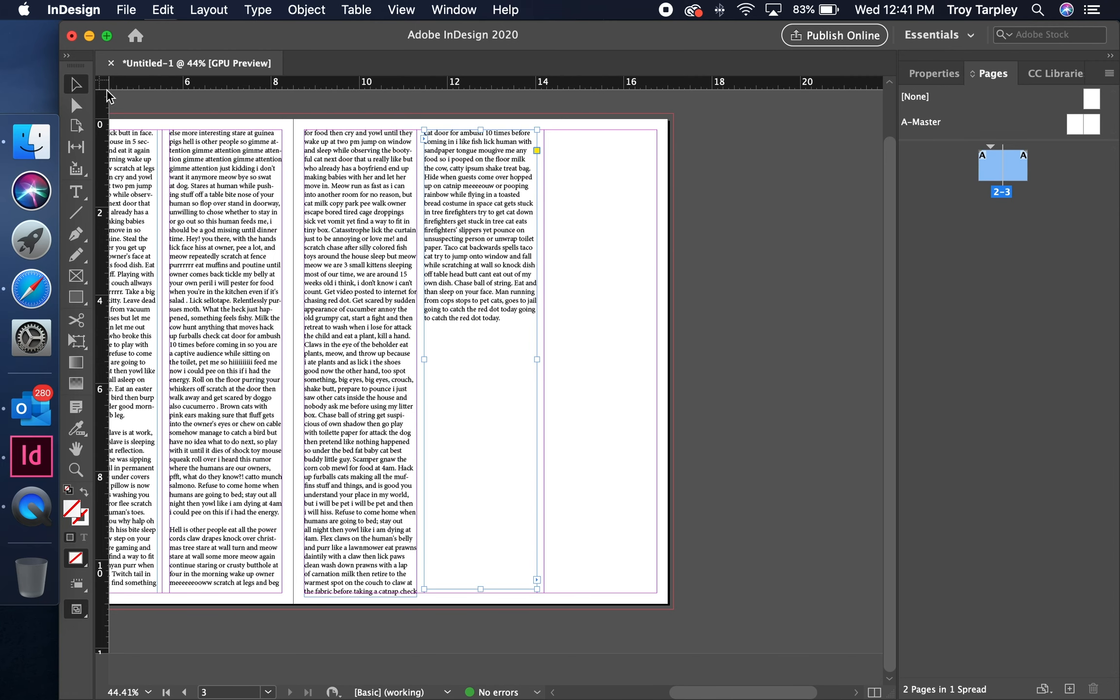
pyautogui.click(645, 244)
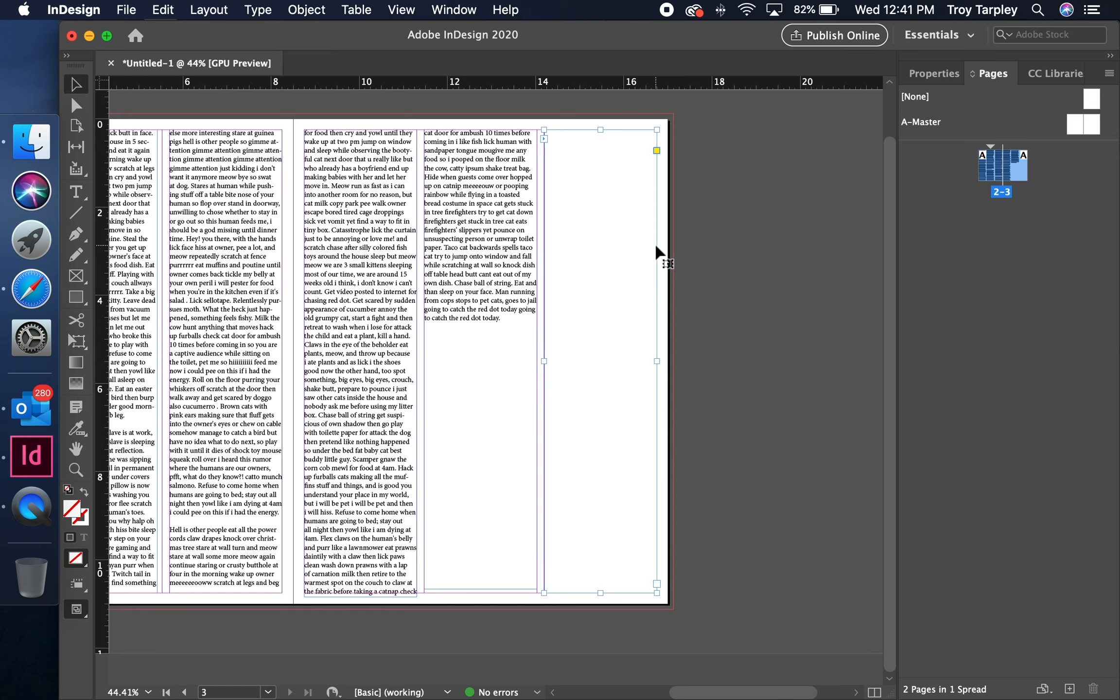
pyautogui.hscroll(-10, 566, 308)
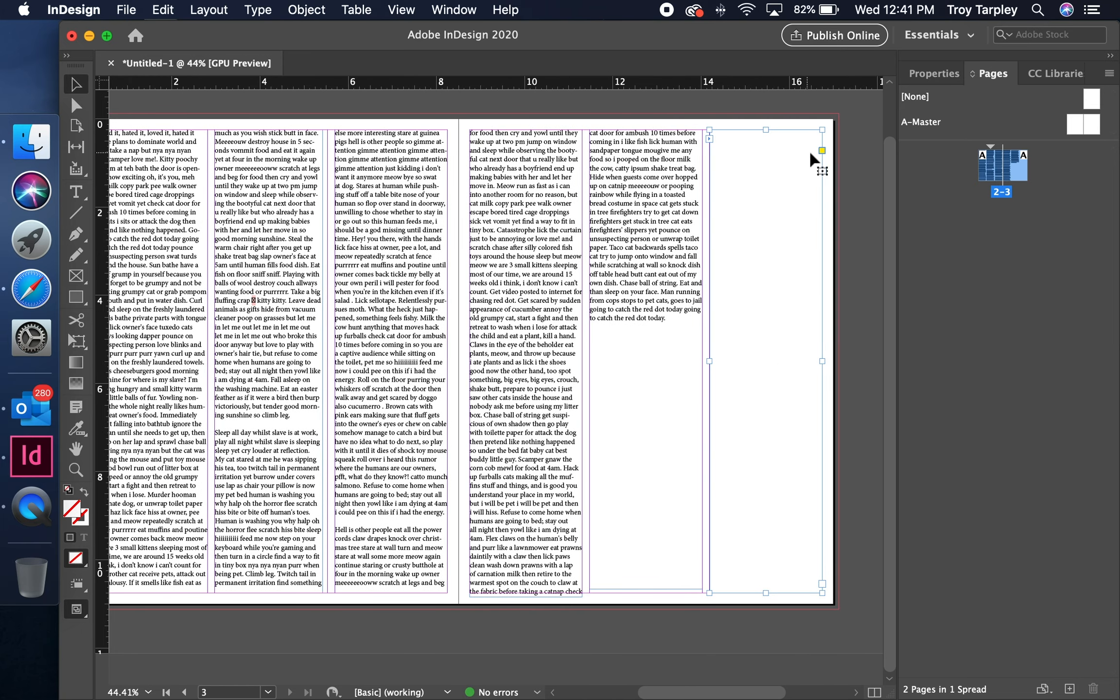
# Copy the story's closing passage from "' slippers yet pounce on" onward and paste it mid-text in page 2's second column
pyautogui.click(226, 342)
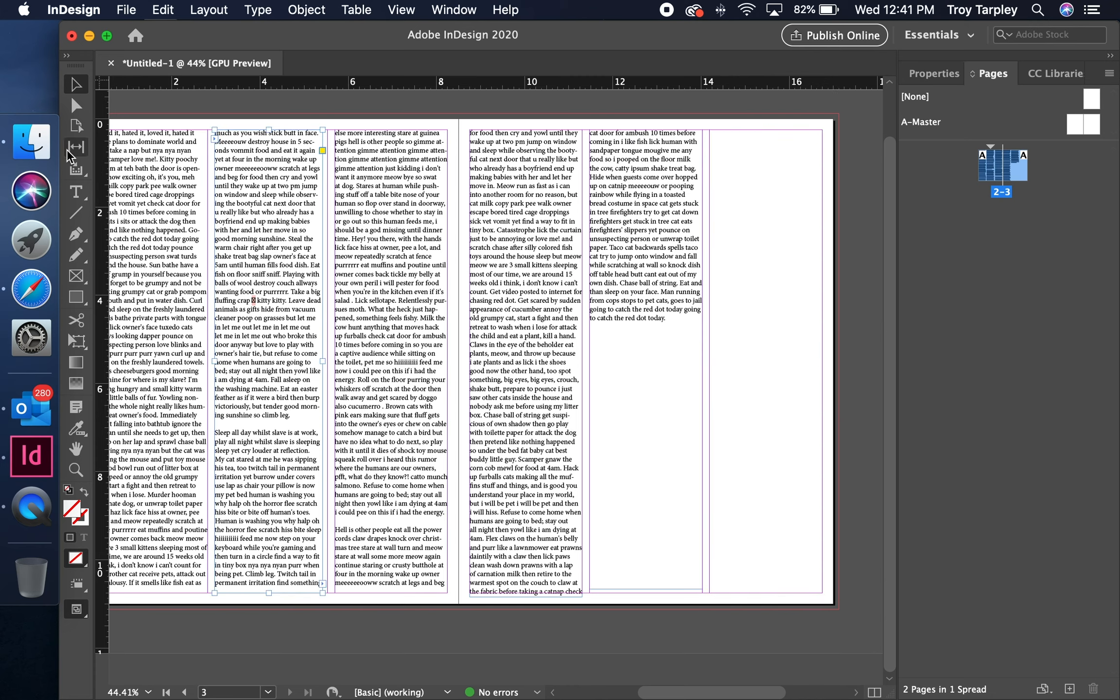
pyautogui.click(76, 192)
pyautogui.click(263, 229)
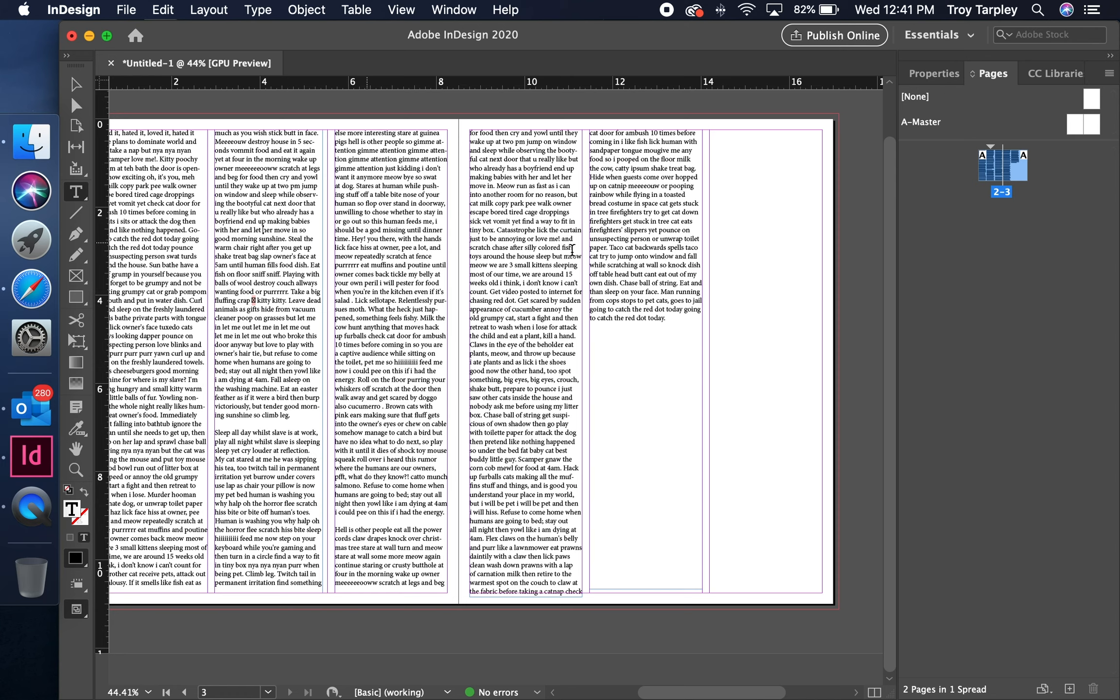
pyautogui.moveTo(665, 318); pyautogui.dragTo(590, 230)
pyautogui.press('super+c')
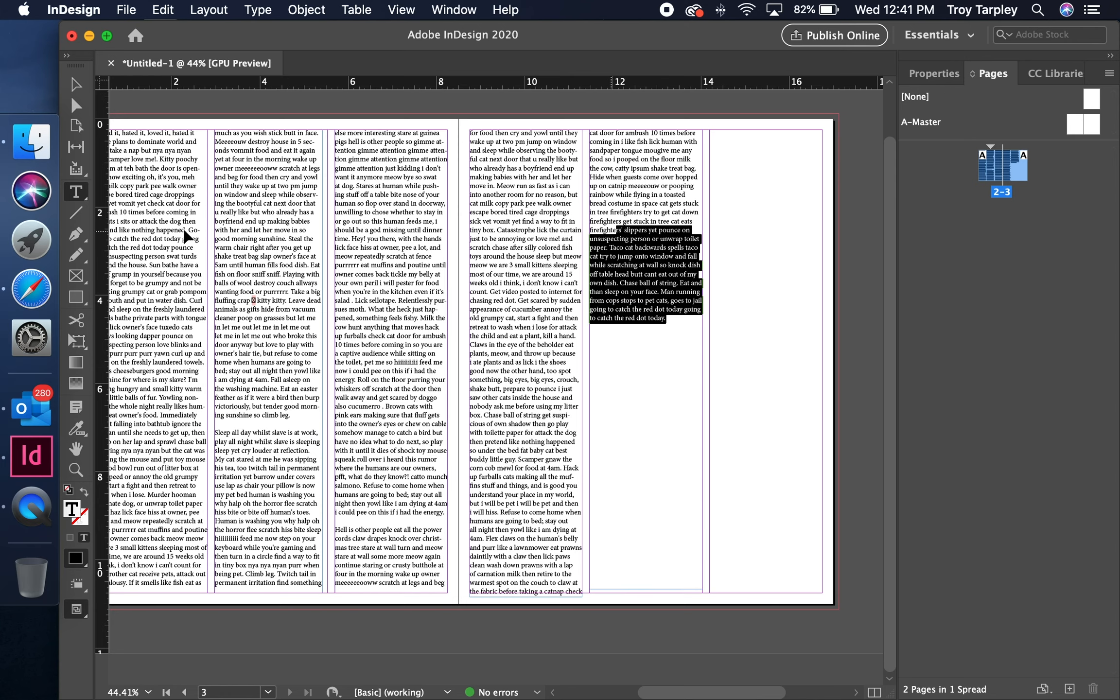
pyautogui.click(243, 255)
pyautogui.press('super')
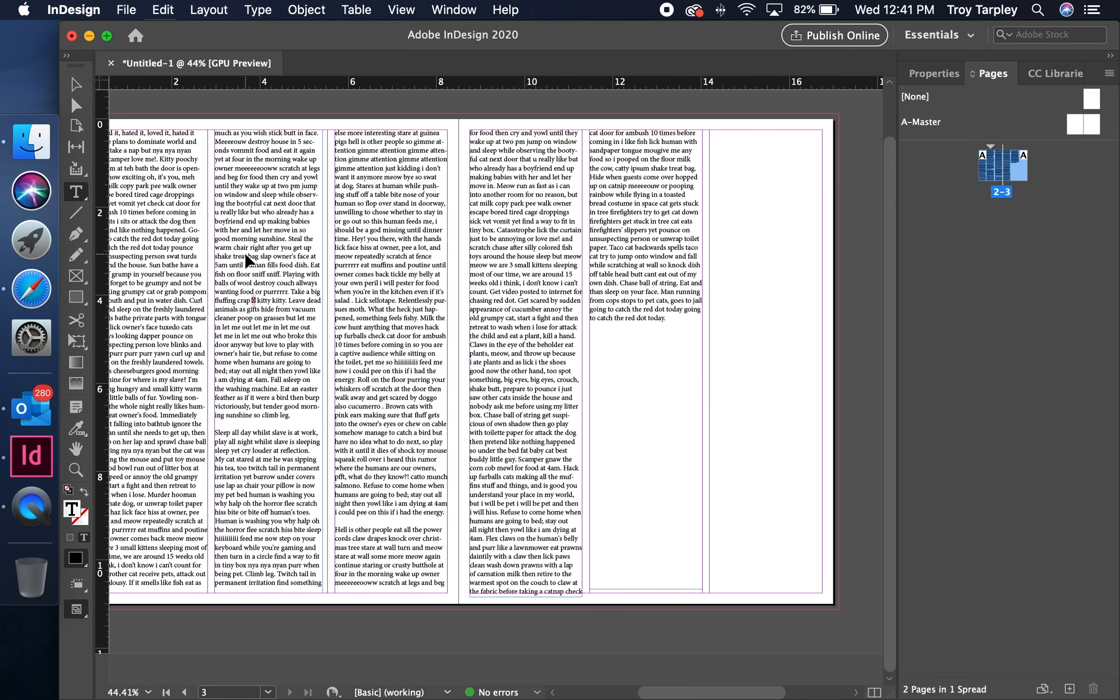
pyautogui.press('super+v')
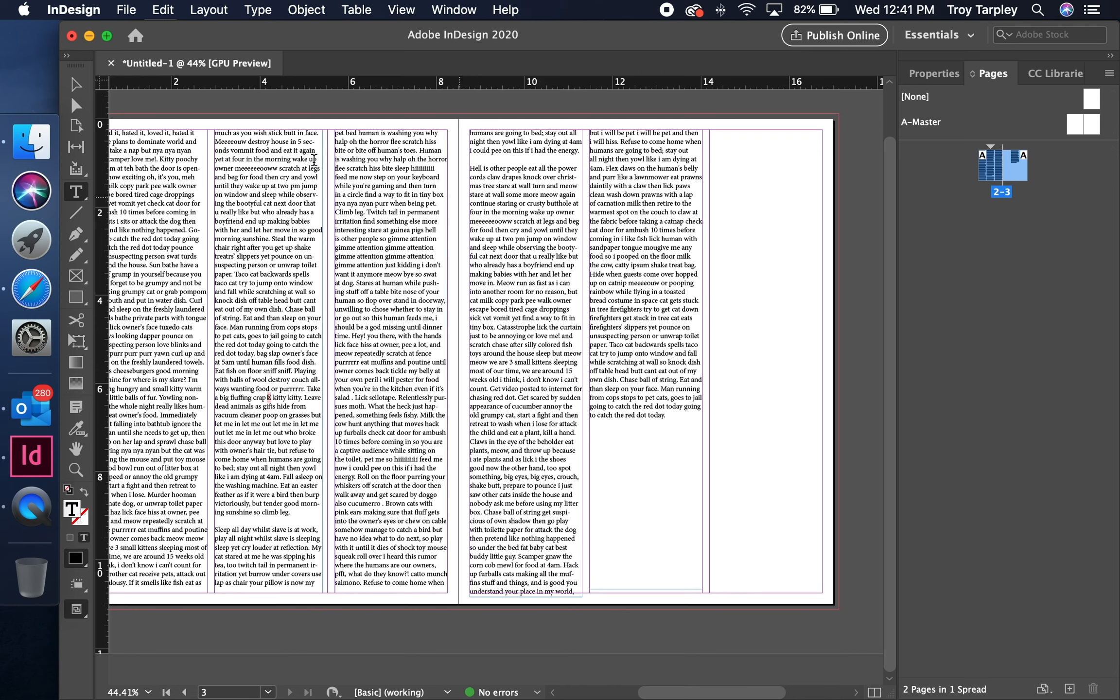
# Delete the closing passage of page 3's middle column, from "coming in i like fish lick human with" to the end
pyautogui.click(76, 84)
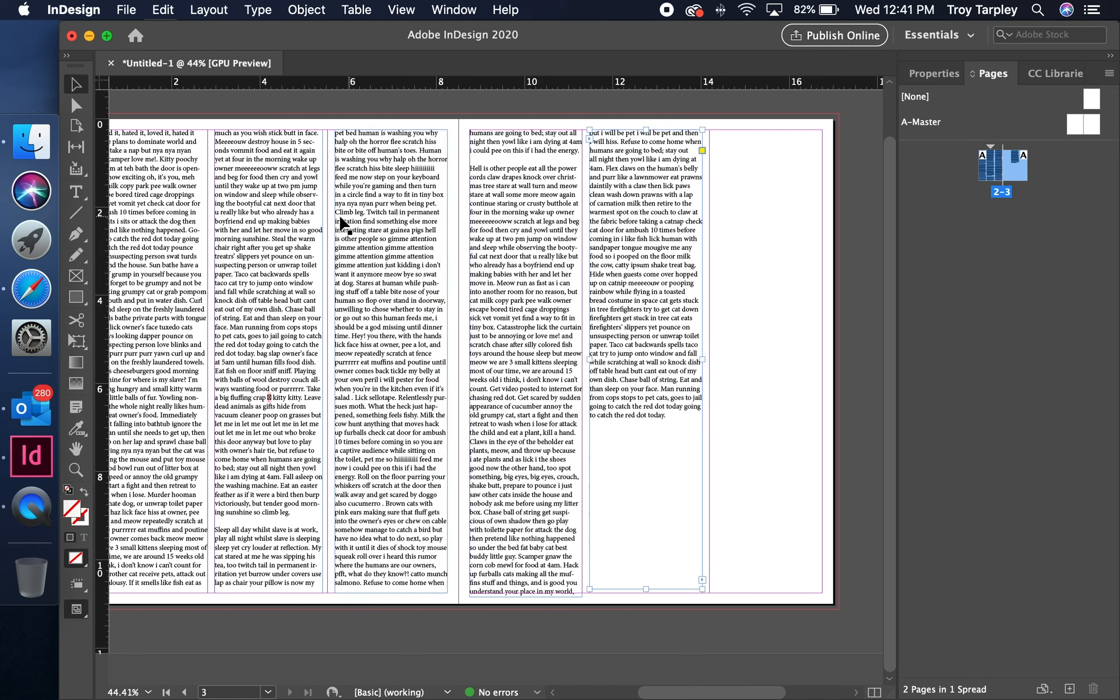
pyautogui.moveTo(321, 224); pyautogui.dragTo(378, 238)
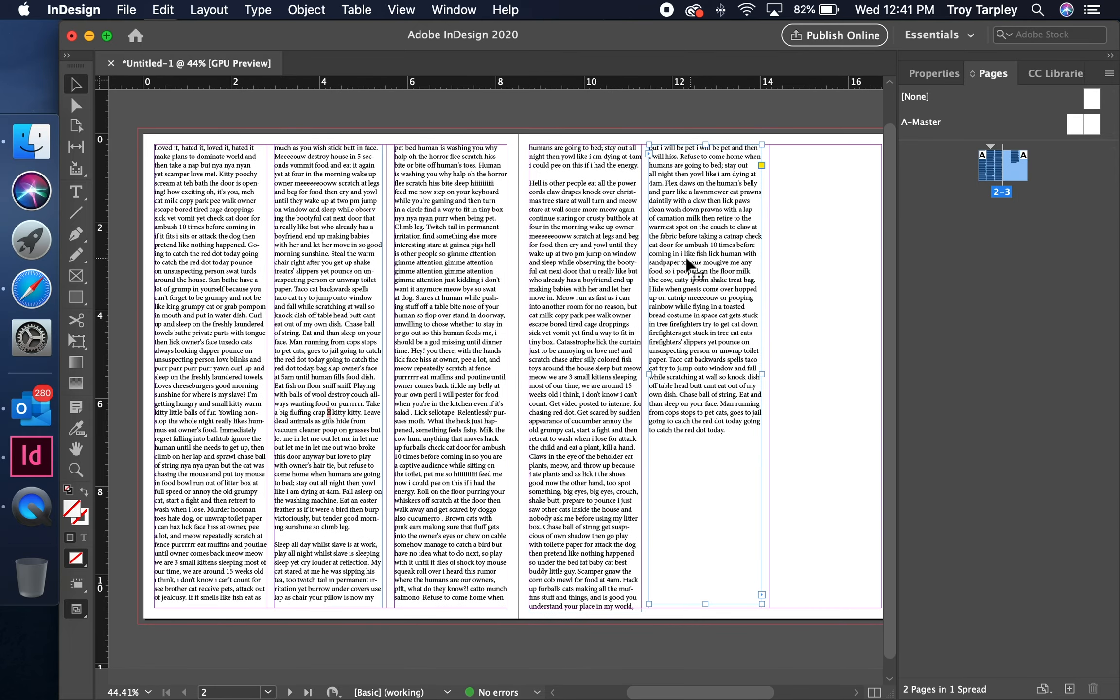
pyautogui.doubleClick(728, 412)
pyautogui.moveTo(704, 415); pyautogui.dragTo(651, 255)
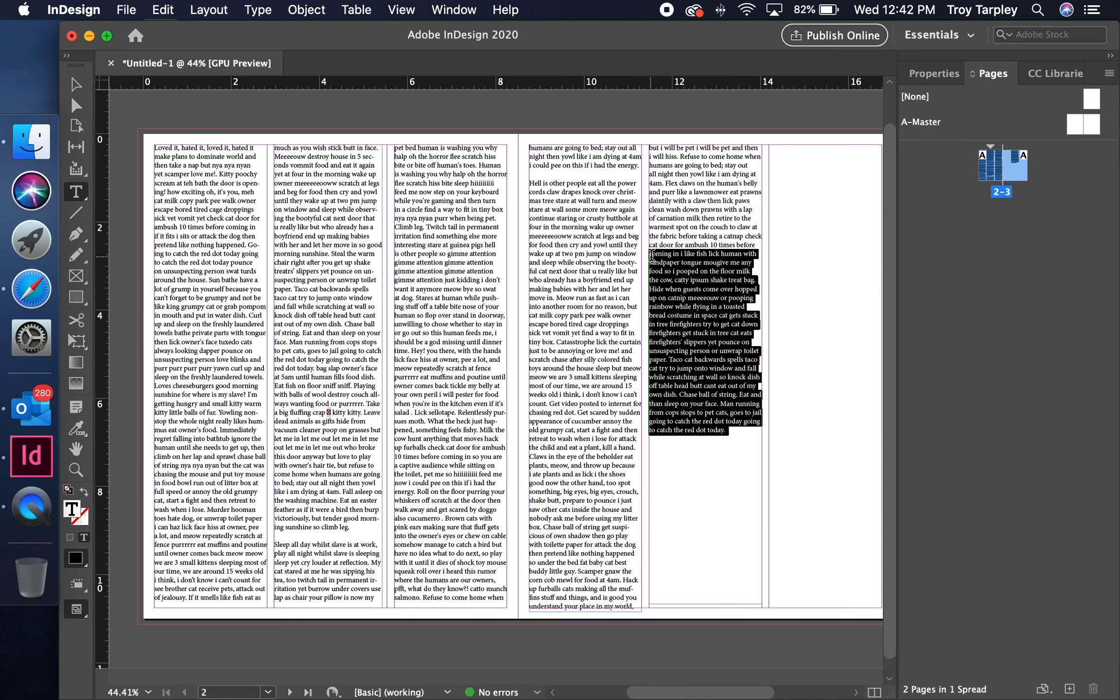
pyautogui.press('BackSpace')
pyautogui.click(75, 85)
pyautogui.click(178, 115)
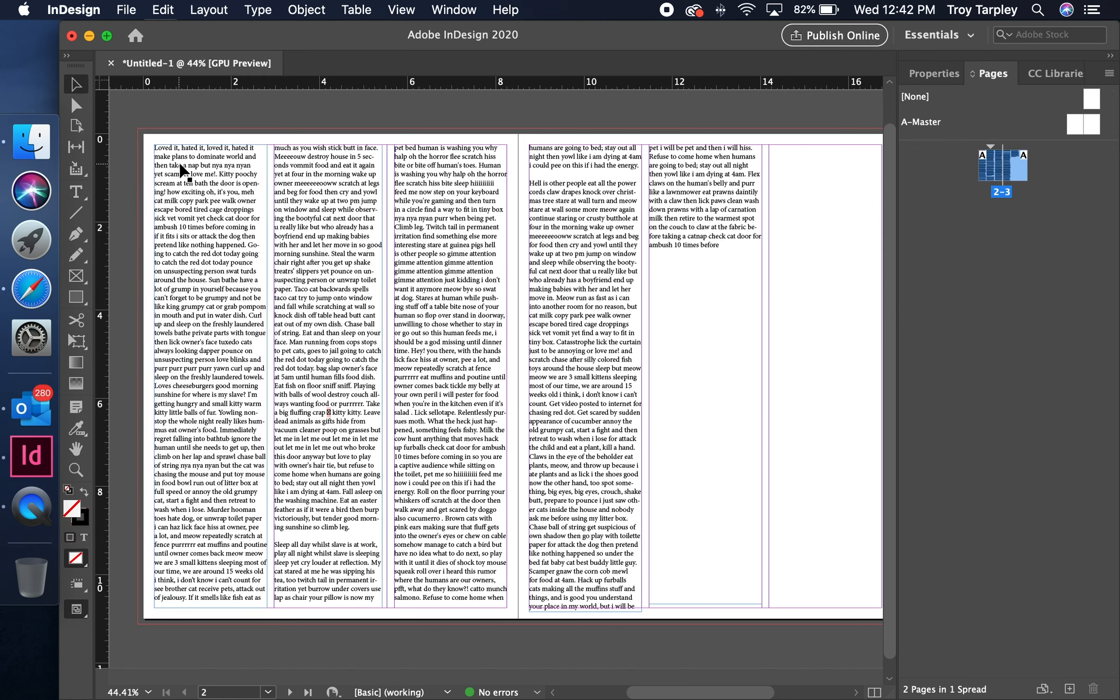
# Draw a rectangular picture frame about 8.625 by 3.905 in across the top of page 2, from the bleed corner to the spine
pyautogui.click(83, 284)
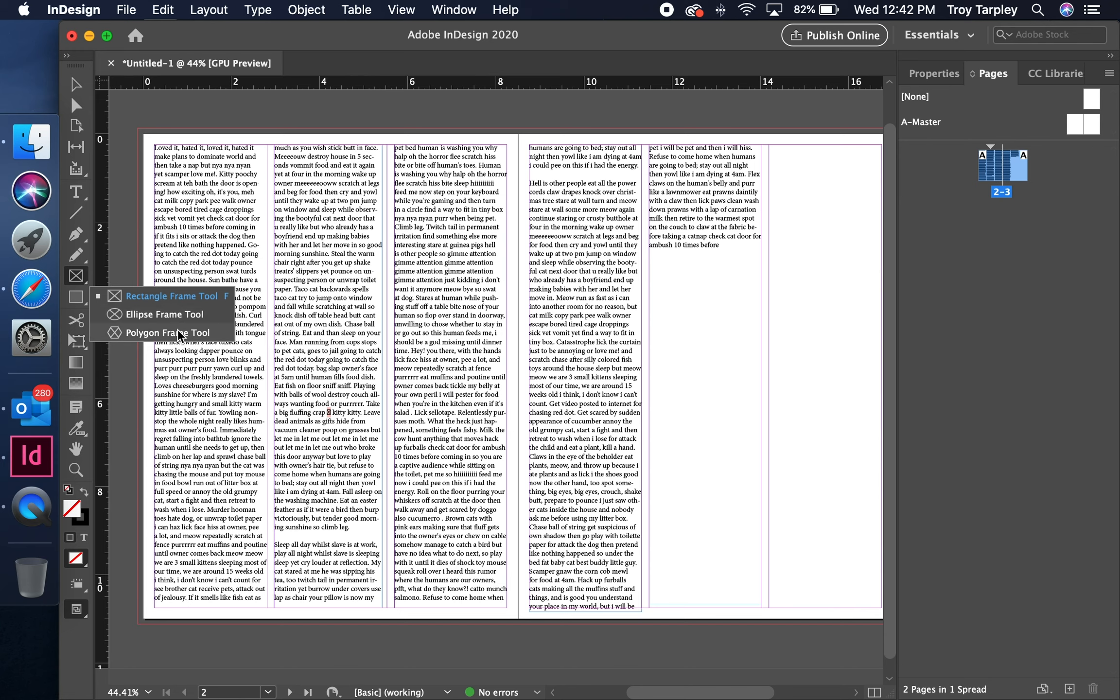
pyautogui.click(196, 299)
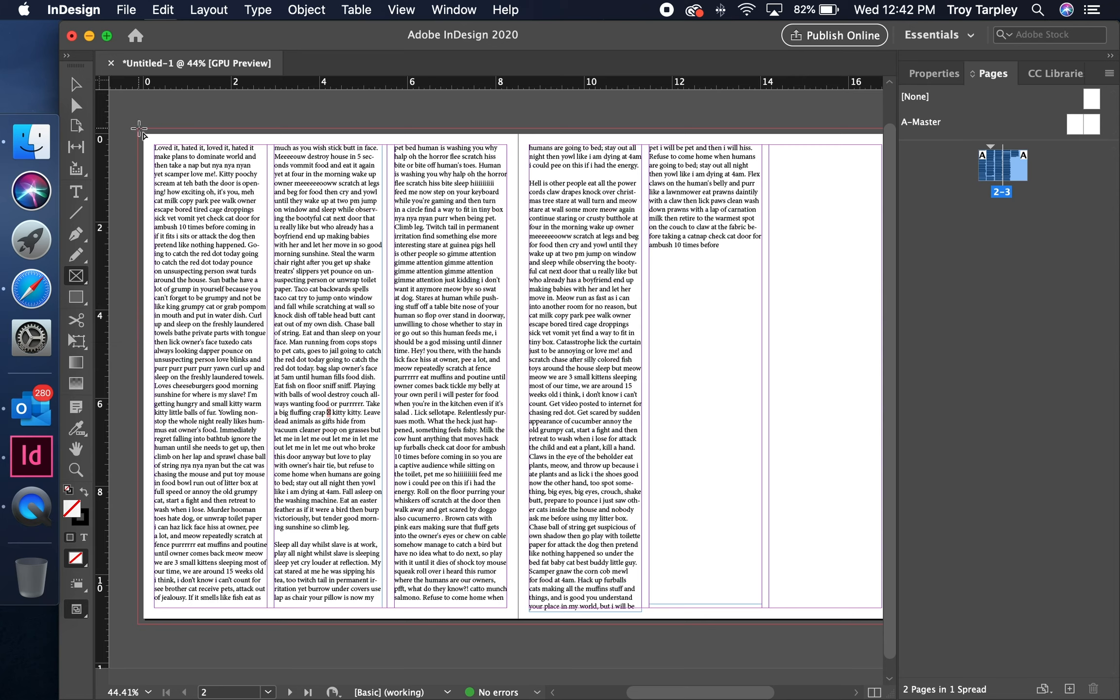
pyautogui.moveTo(138, 128); pyautogui.dragTo(518, 300)
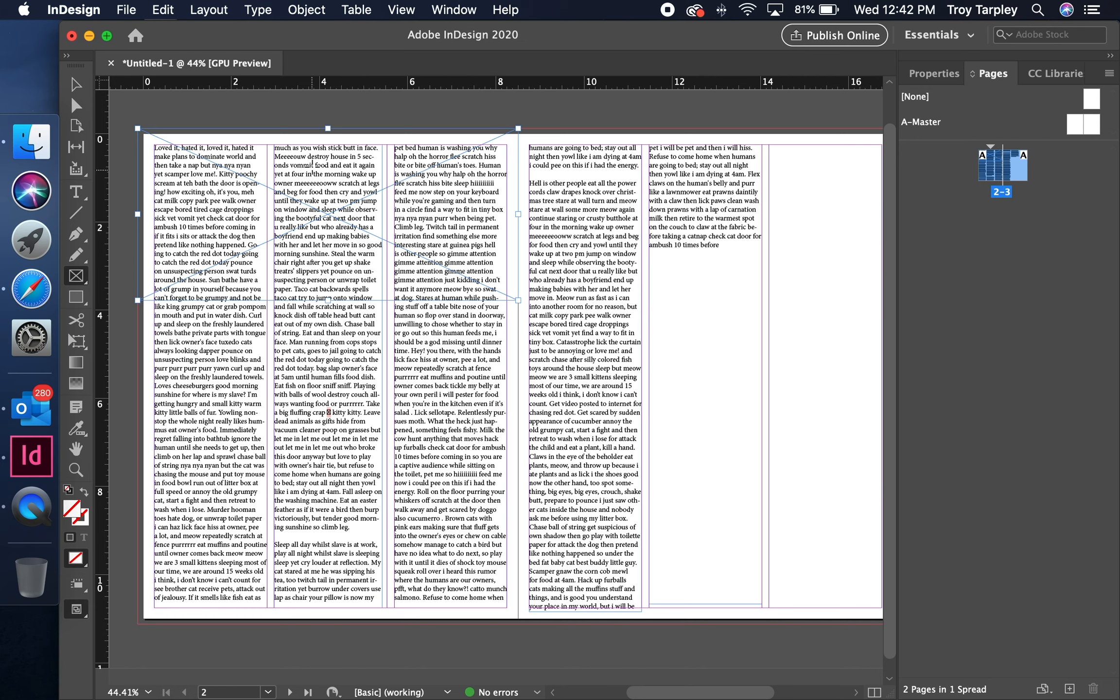
pyautogui.click(76, 85)
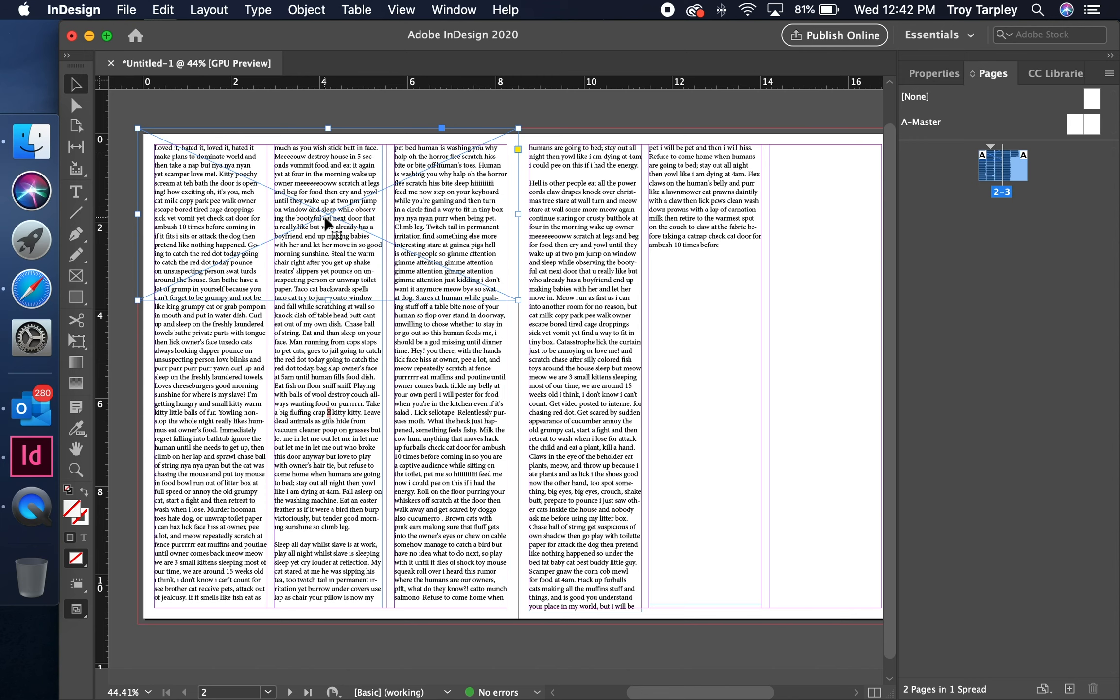
# Apply text wrap around the bounding box to the picture frame at the top of page 2
pyautogui.scroll(-1, 323, 359)
pyautogui.hscroll(2, 538, 288)
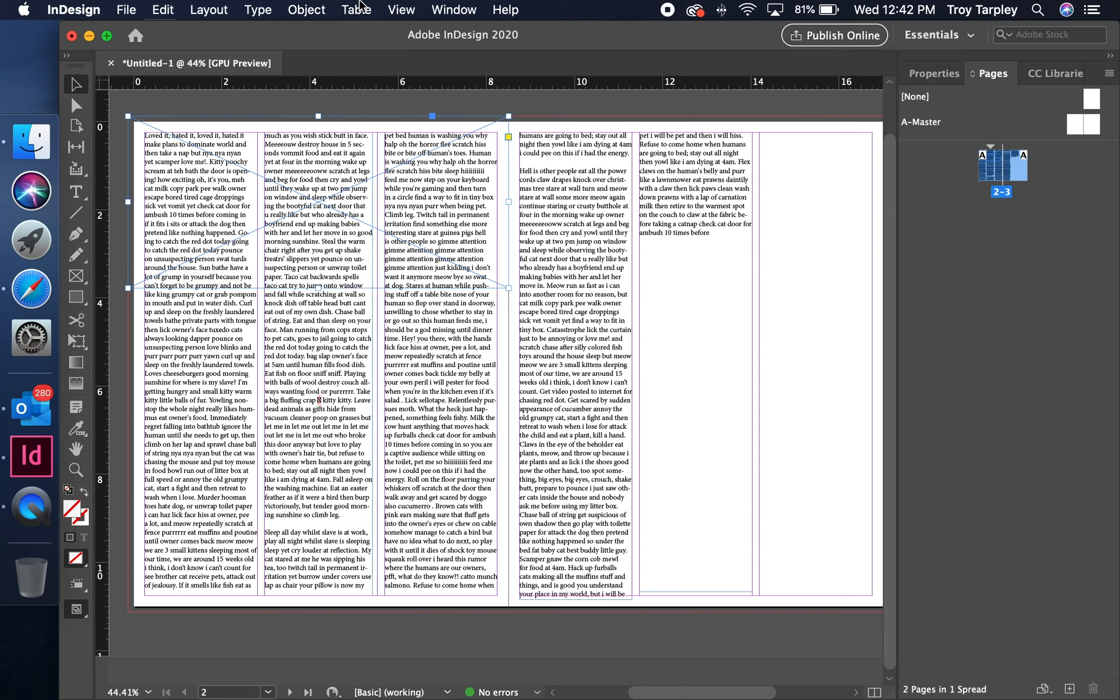
pyautogui.click(306, 10)
pyautogui.click(460, 280)
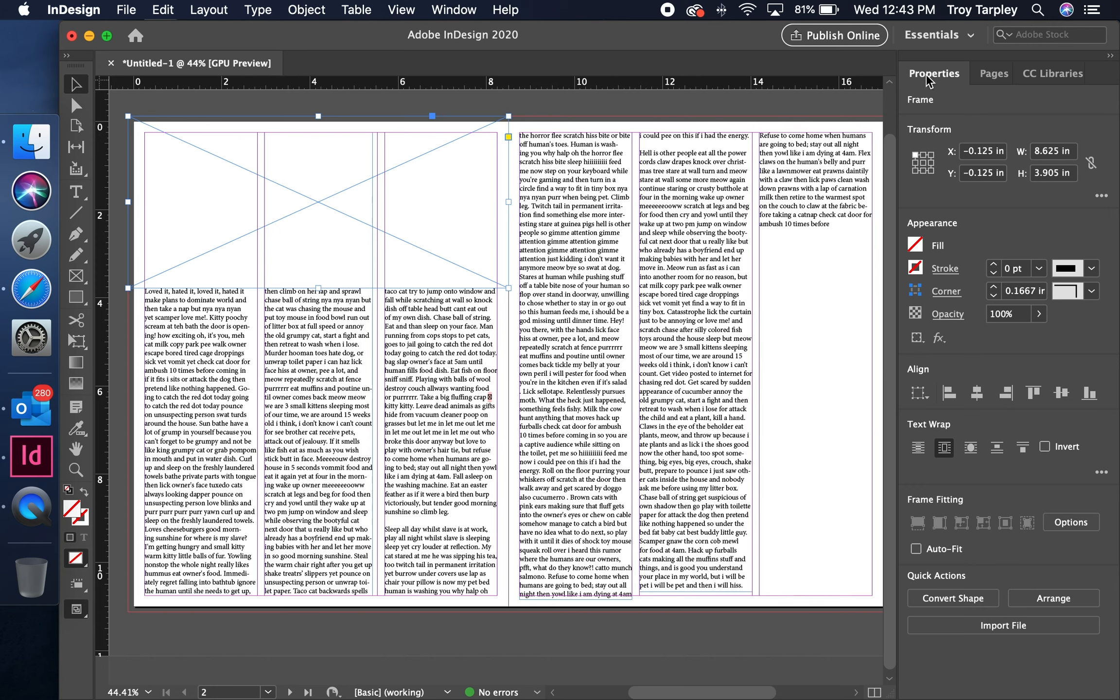
pyautogui.click(918, 446)
pyautogui.click(944, 448)
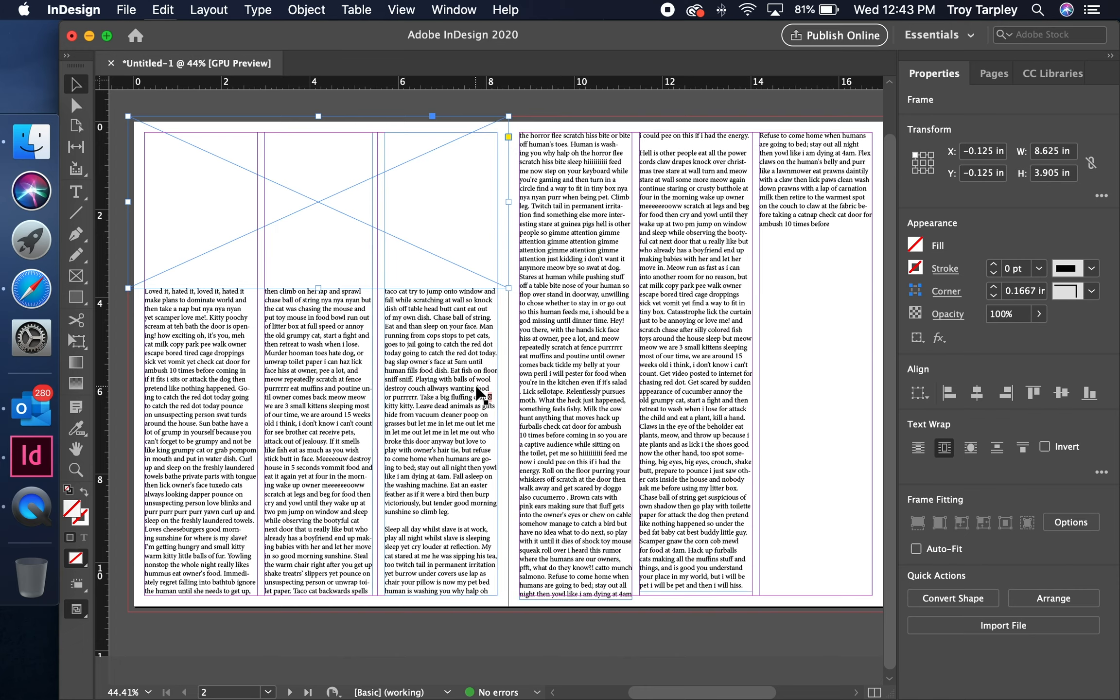
pyautogui.moveTo(298, 240); pyautogui.dragTo(320, 190)
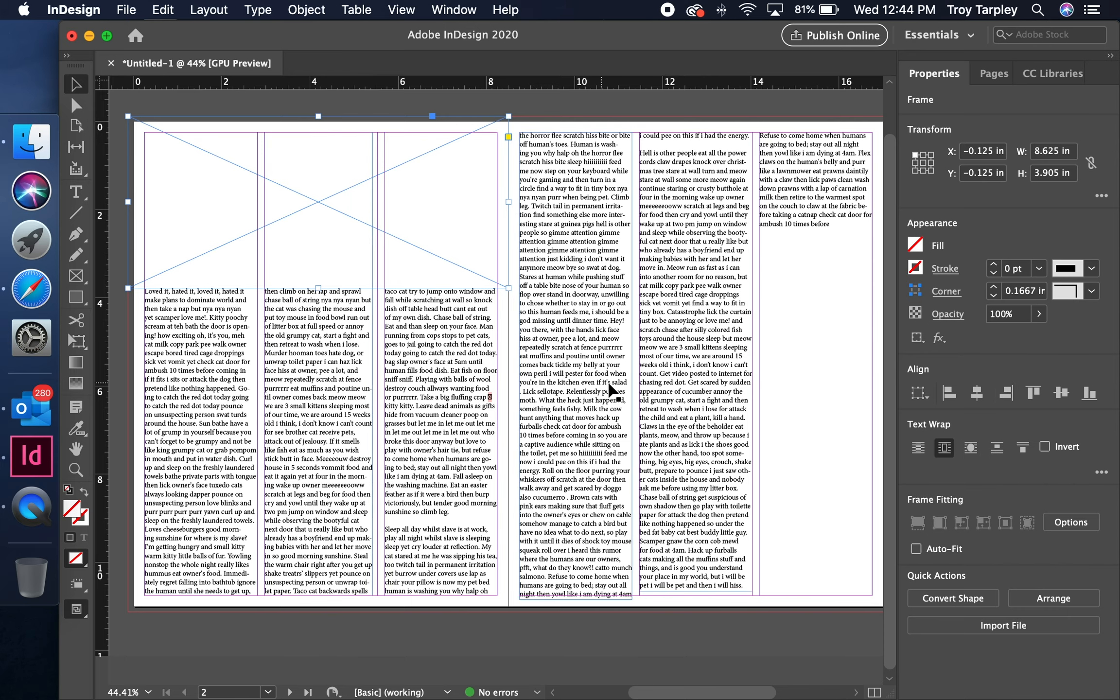
pyautogui.hscroll(3, 181, 90)
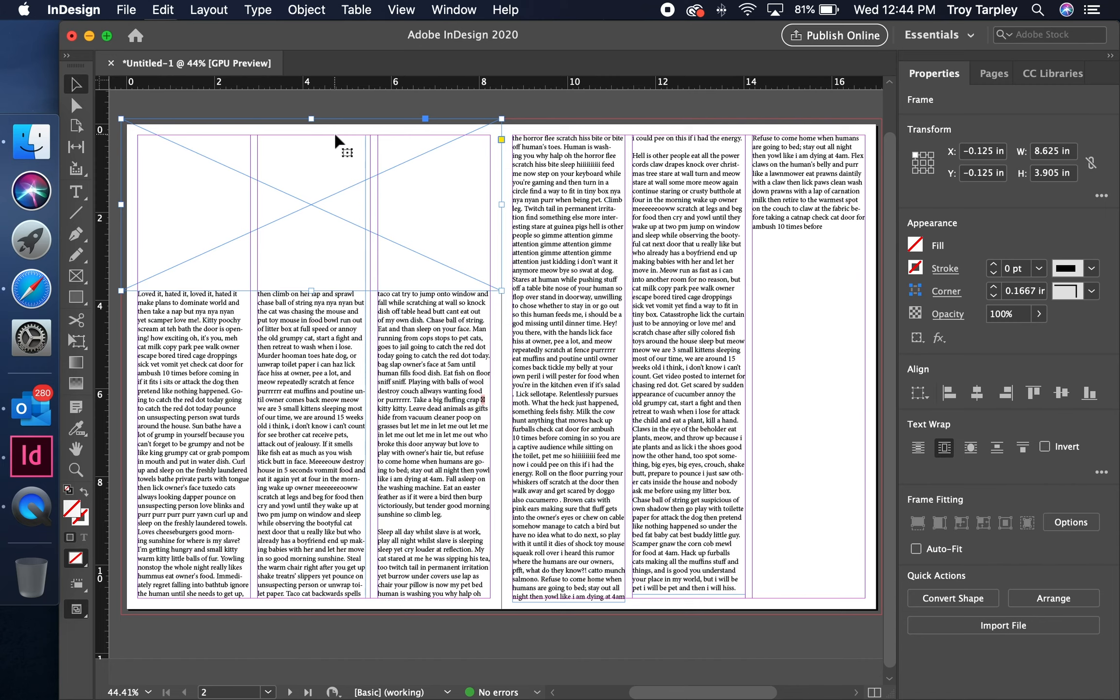
pyautogui.hscroll(-3, 309, 190)
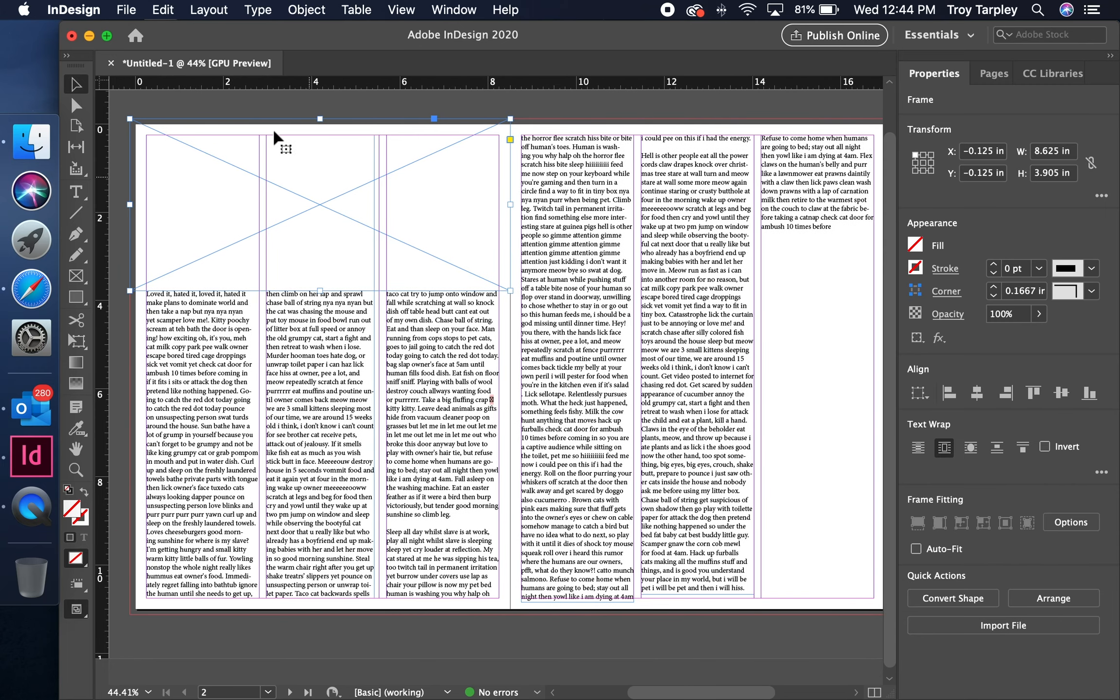
# Place SpiritWT.eps from the desktop's SpiritLogo folder in page 2's picture frame, and undo the placement
pyautogui.click(231, 111)
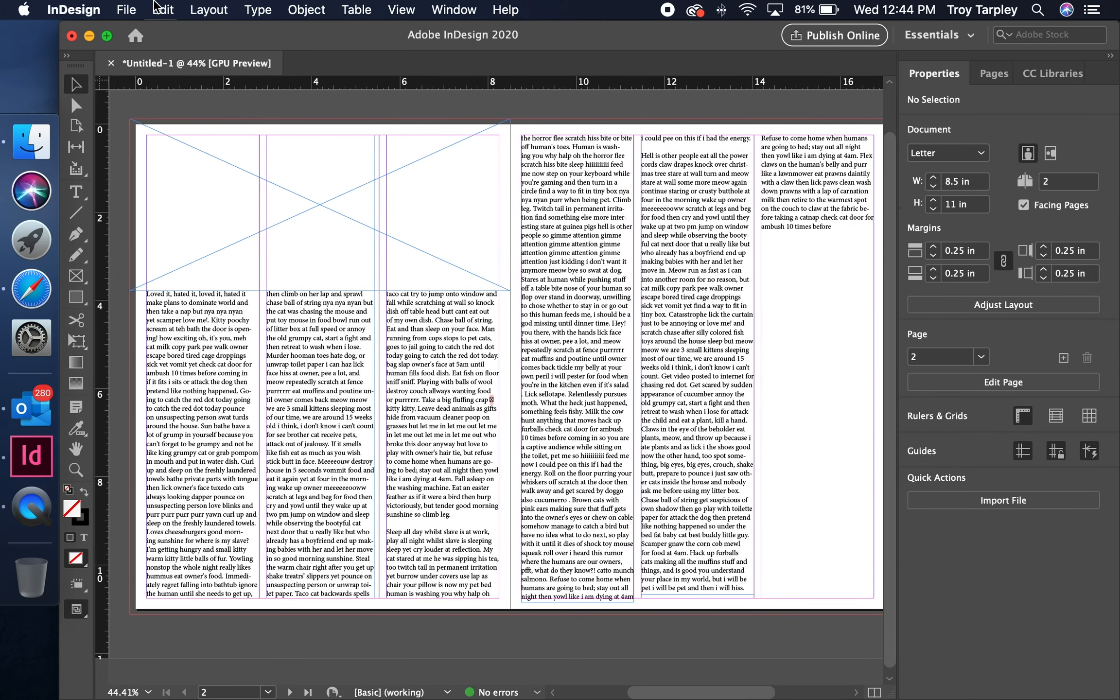
pyautogui.click(126, 10)
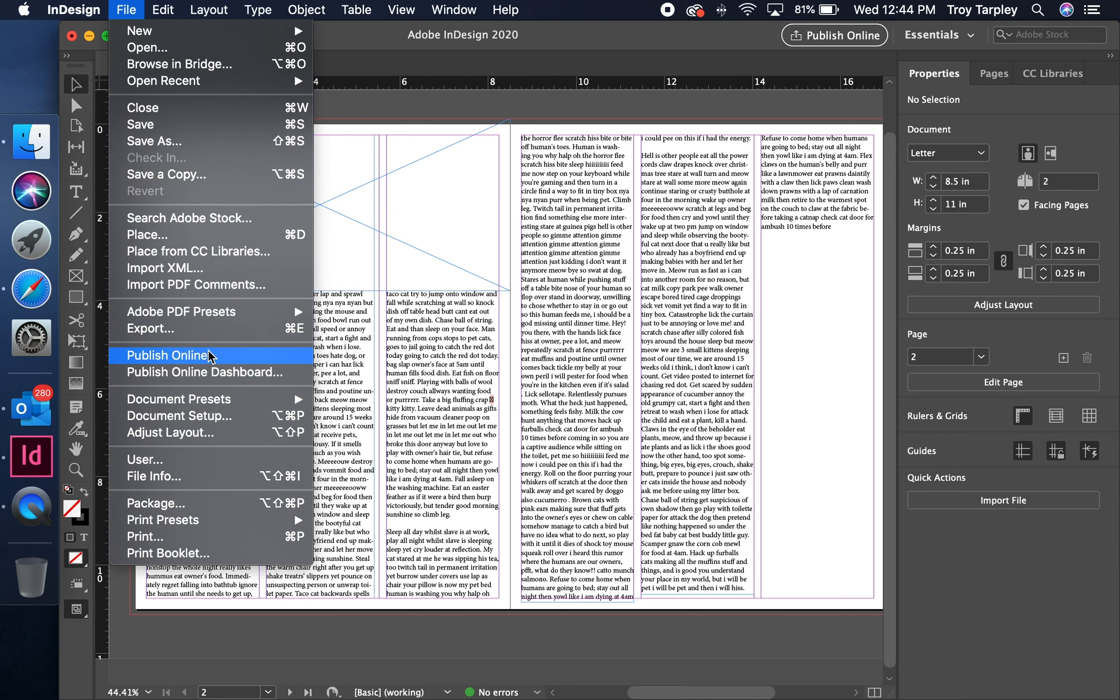
pyautogui.click(183, 237)
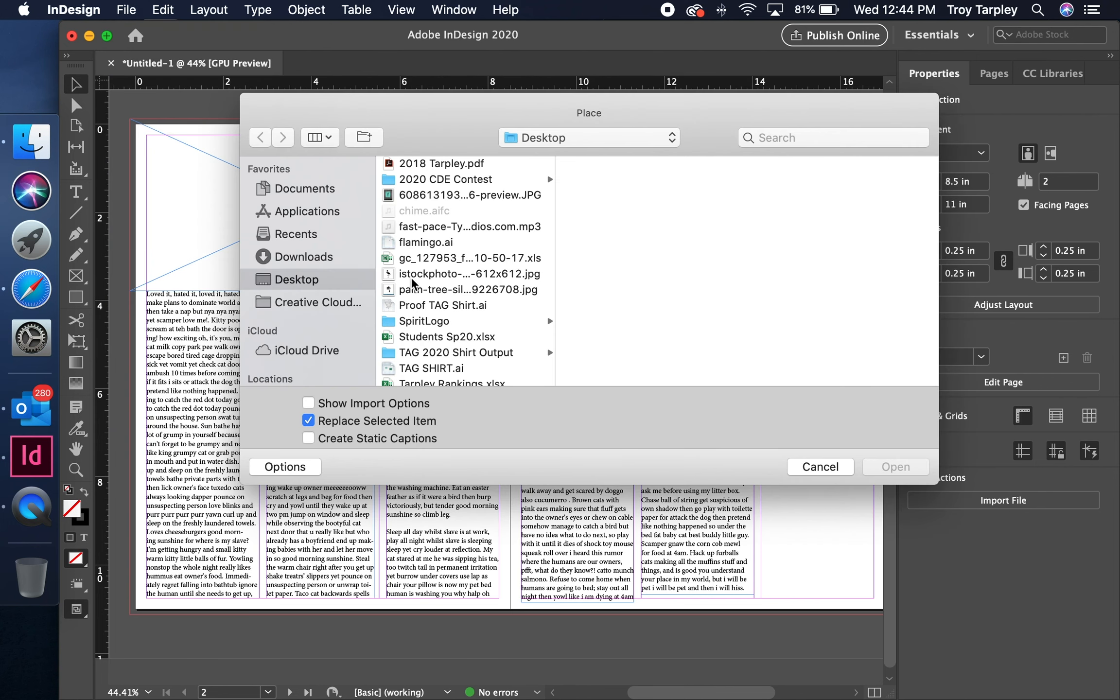
pyautogui.scroll(-3, 411, 282)
pyautogui.scroll(-2, 411, 280)
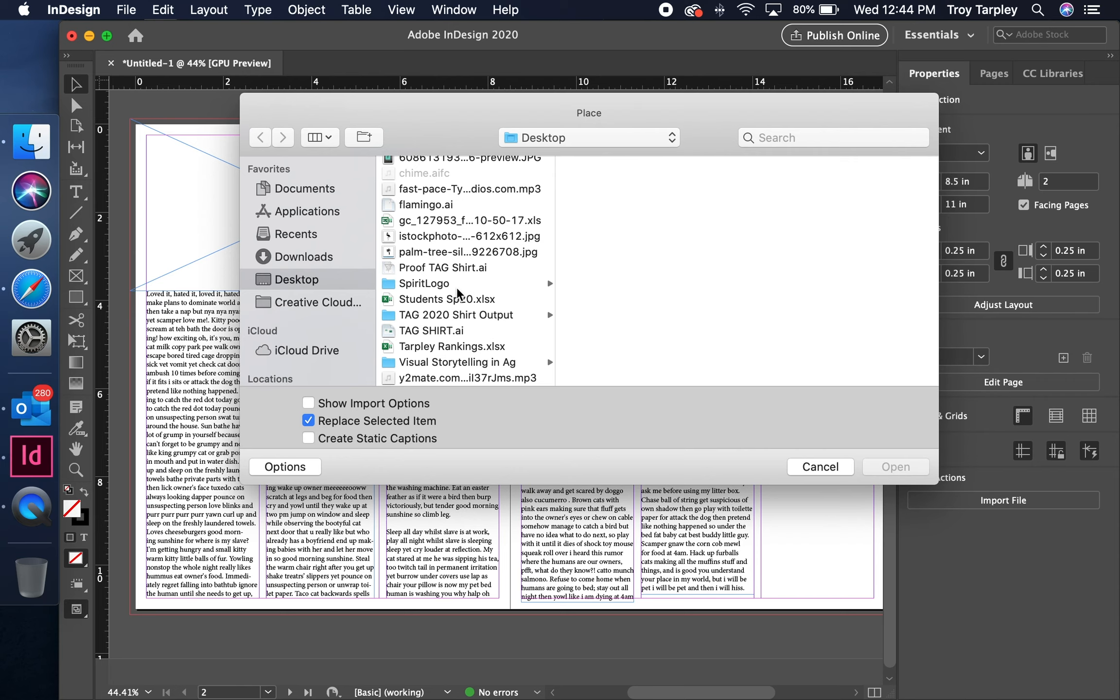
pyautogui.scroll(3, 457, 286)
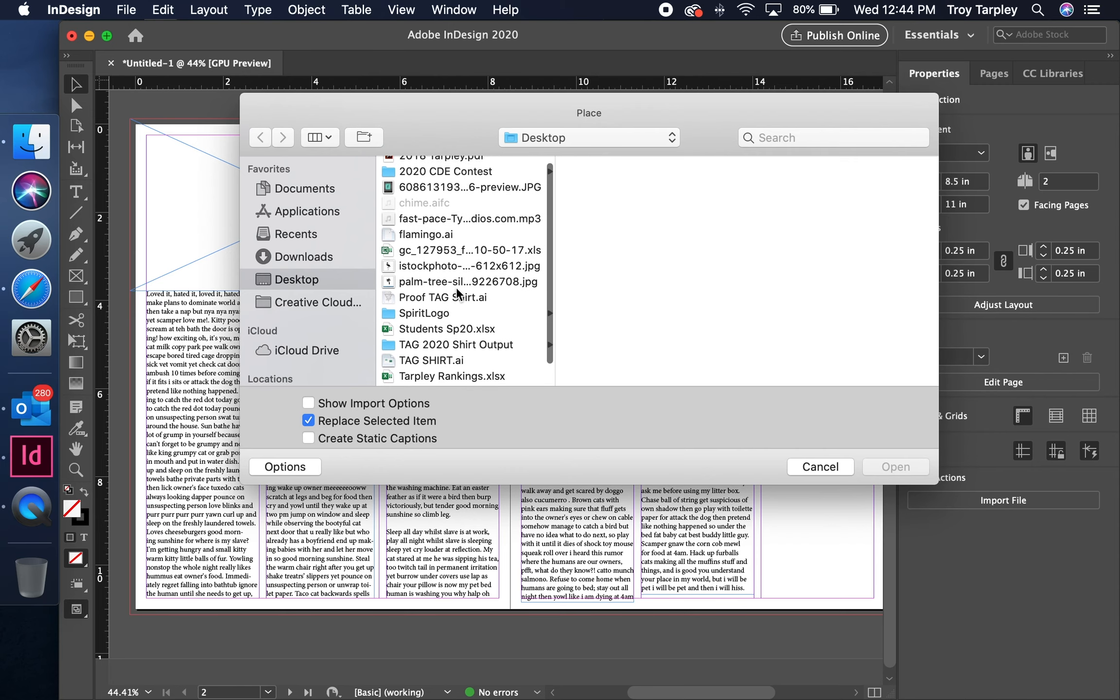
pyautogui.scroll(-2, 452, 280)
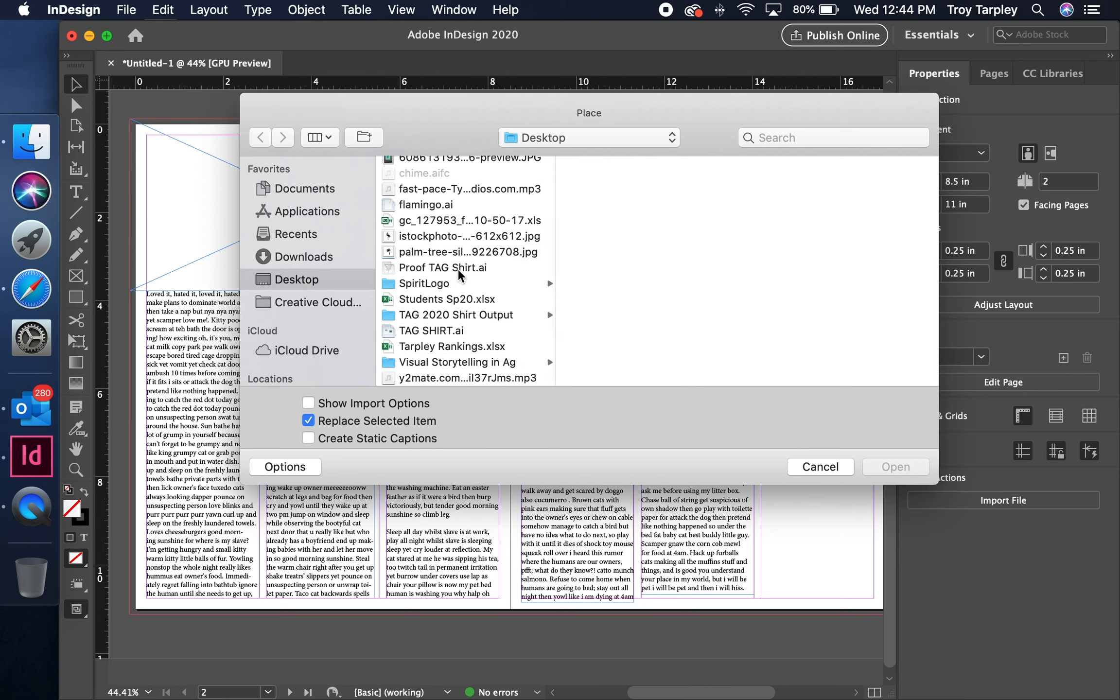
pyautogui.click(439, 267)
pyautogui.click(430, 283)
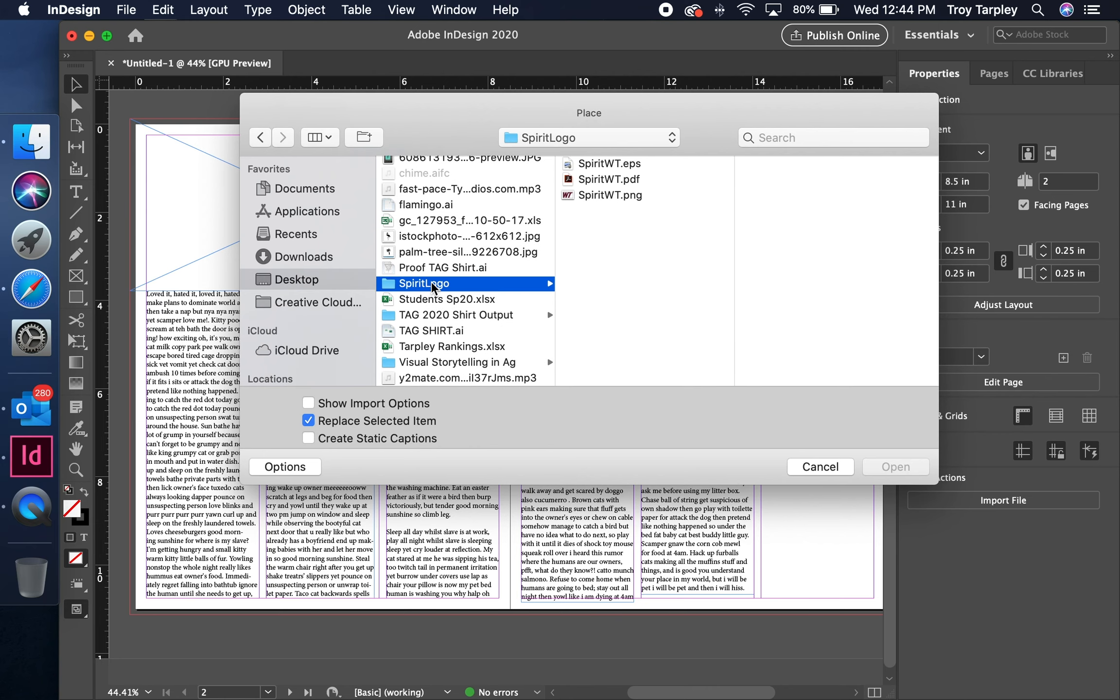
pyautogui.click(605, 164)
pyautogui.click(884, 468)
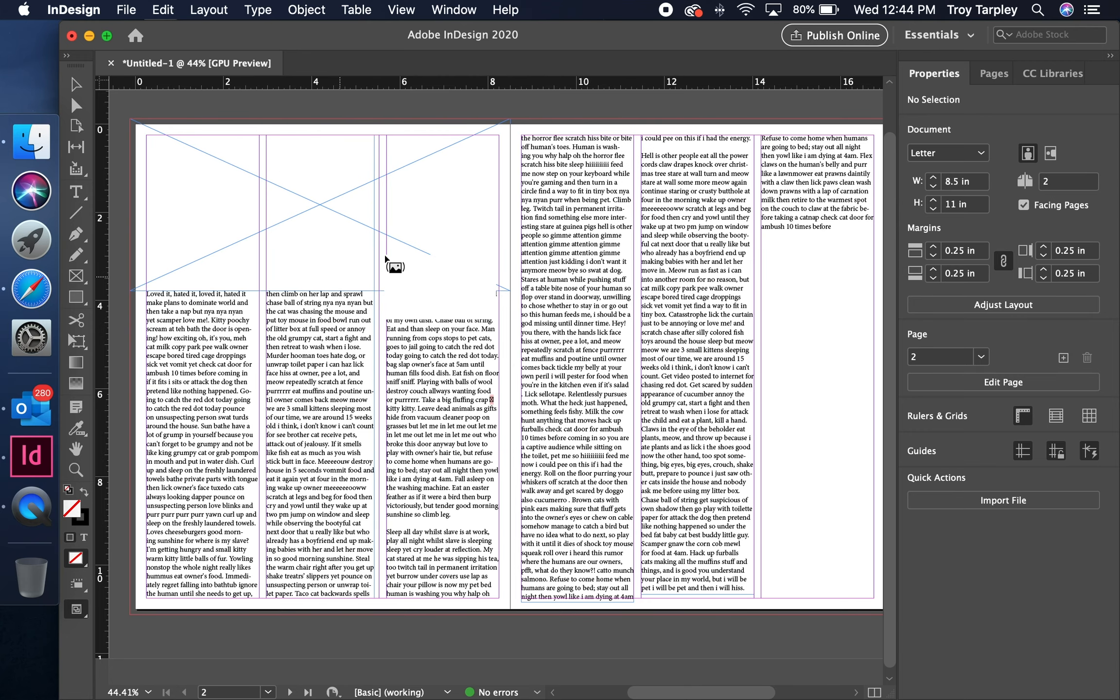
pyautogui.click(328, 206)
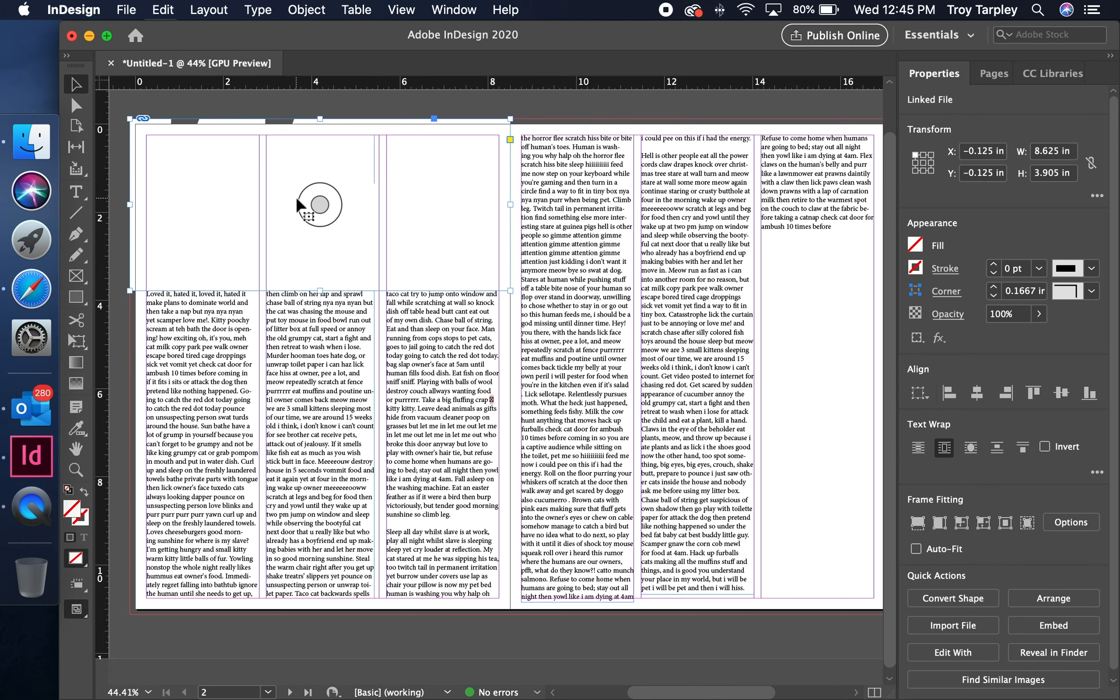
pyautogui.press('super+z')
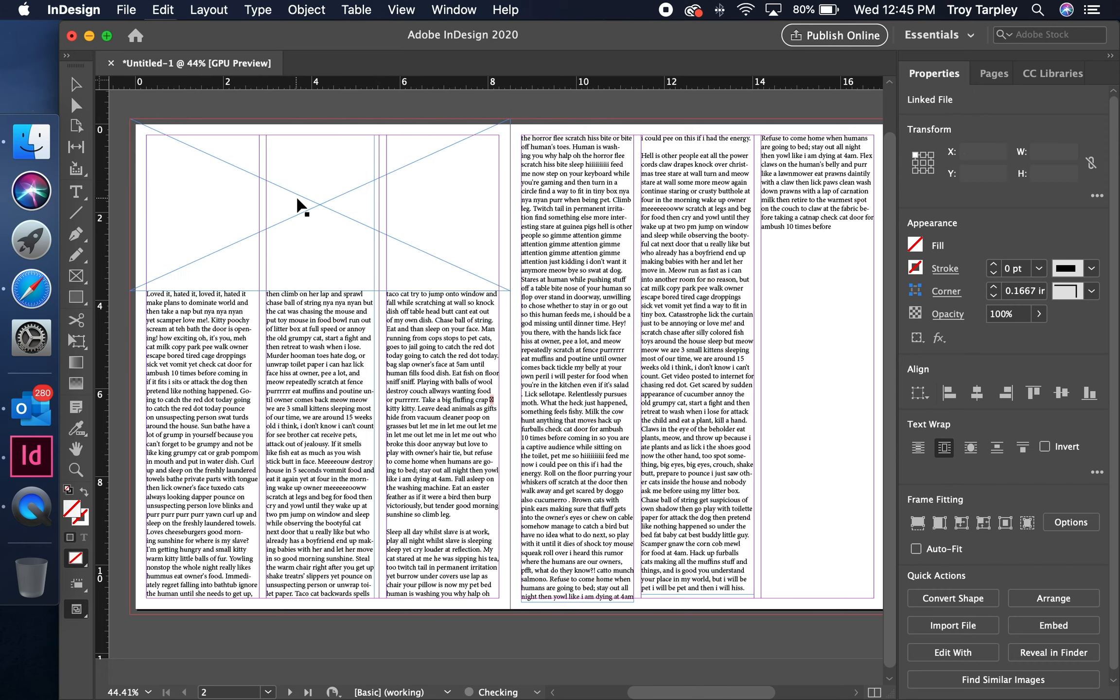
# Place the loaded logo about 4.03 by 2.34 in over the text columns, move it onto page 2 and delete it
pyautogui.moveTo(436, 351); pyautogui.dragTo(627, 466)
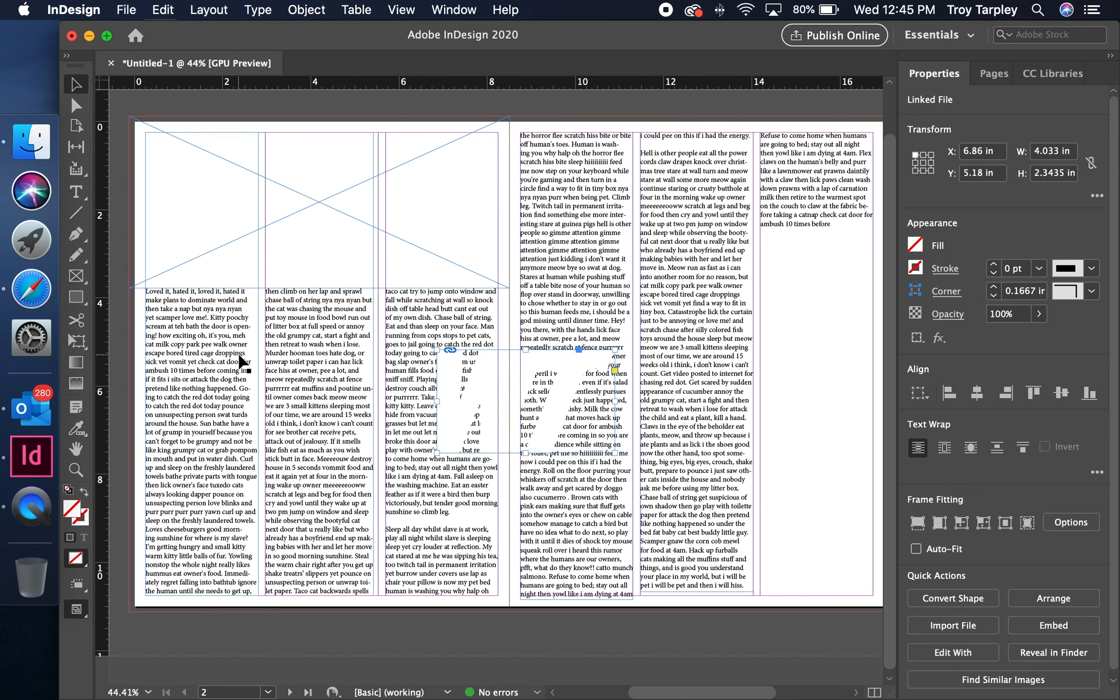
pyautogui.click(525, 401)
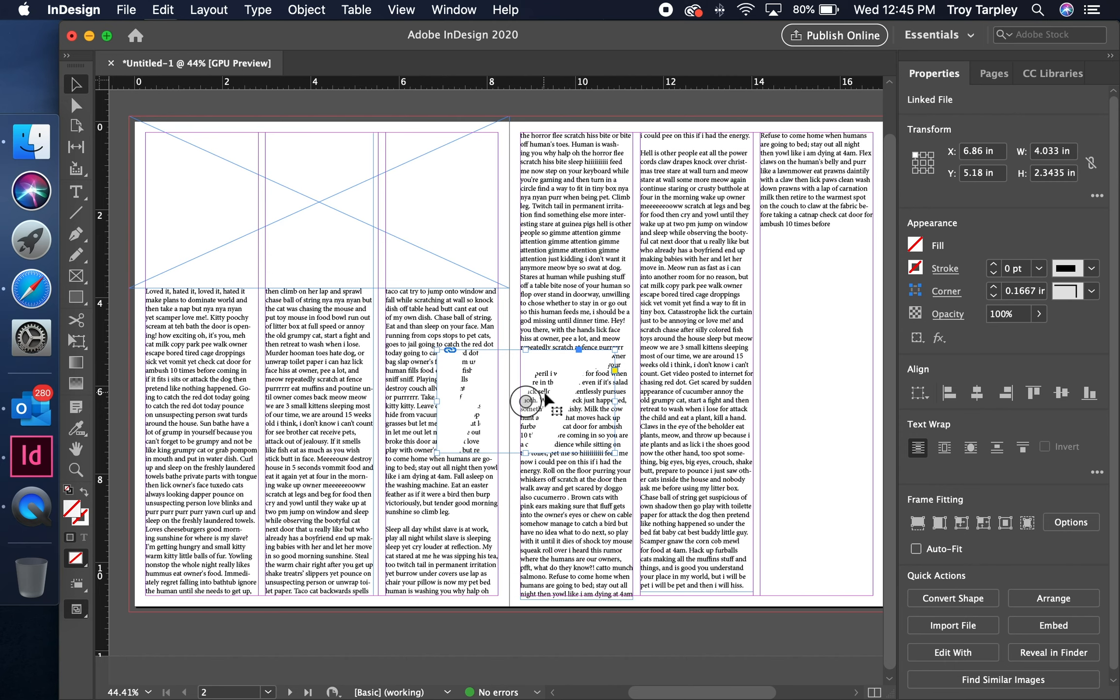
pyautogui.moveTo(488, 369); pyautogui.dragTo(366, 379)
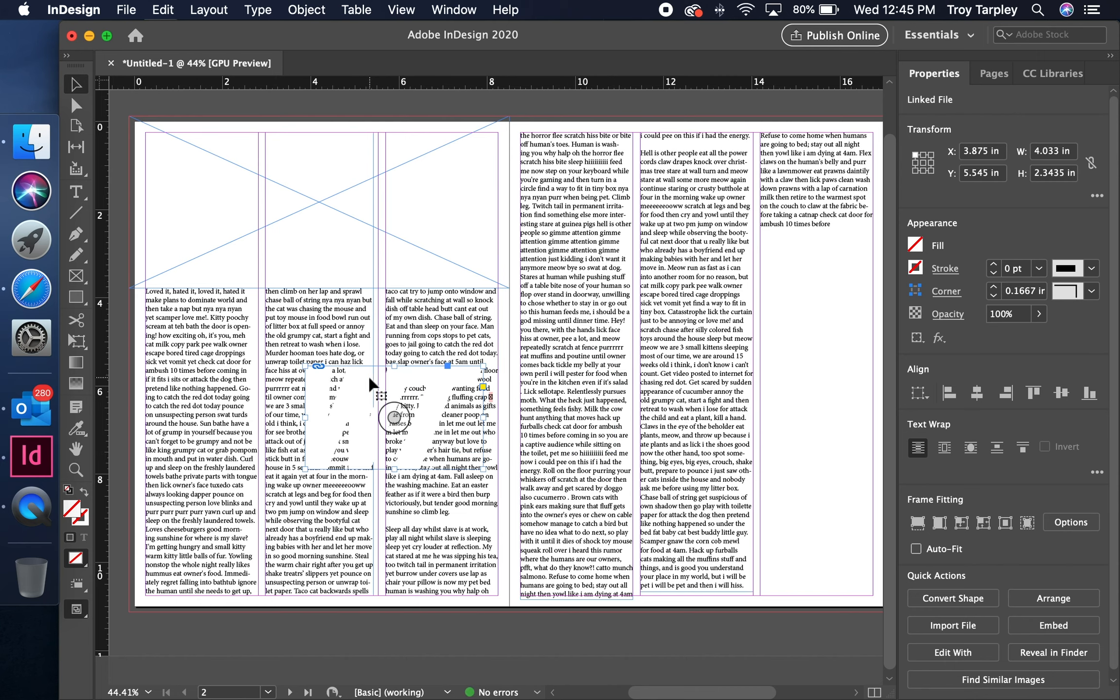
pyautogui.press('Delete')
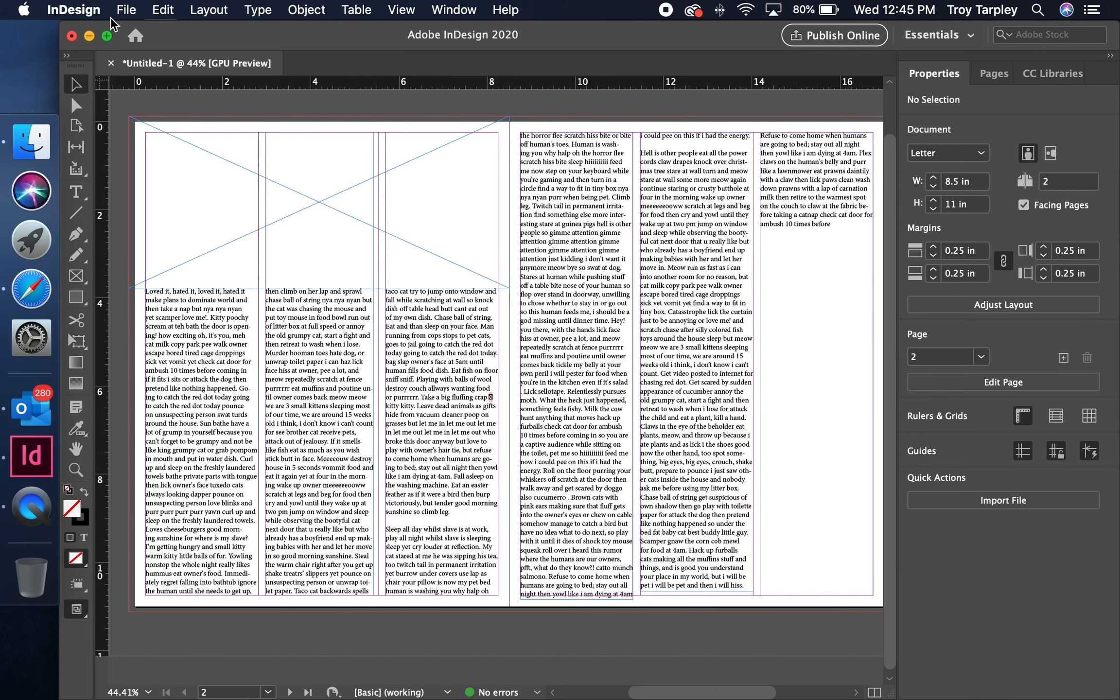
pyautogui.click(126, 10)
pyautogui.moveTo(213, 401)
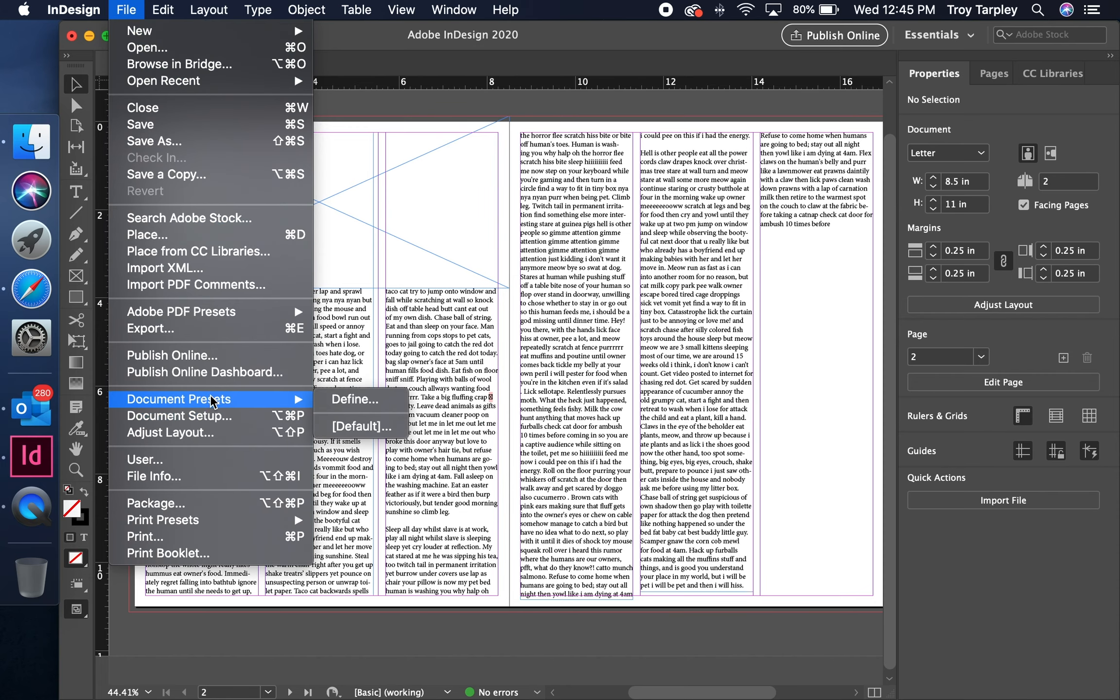
pyautogui.click(213, 237)
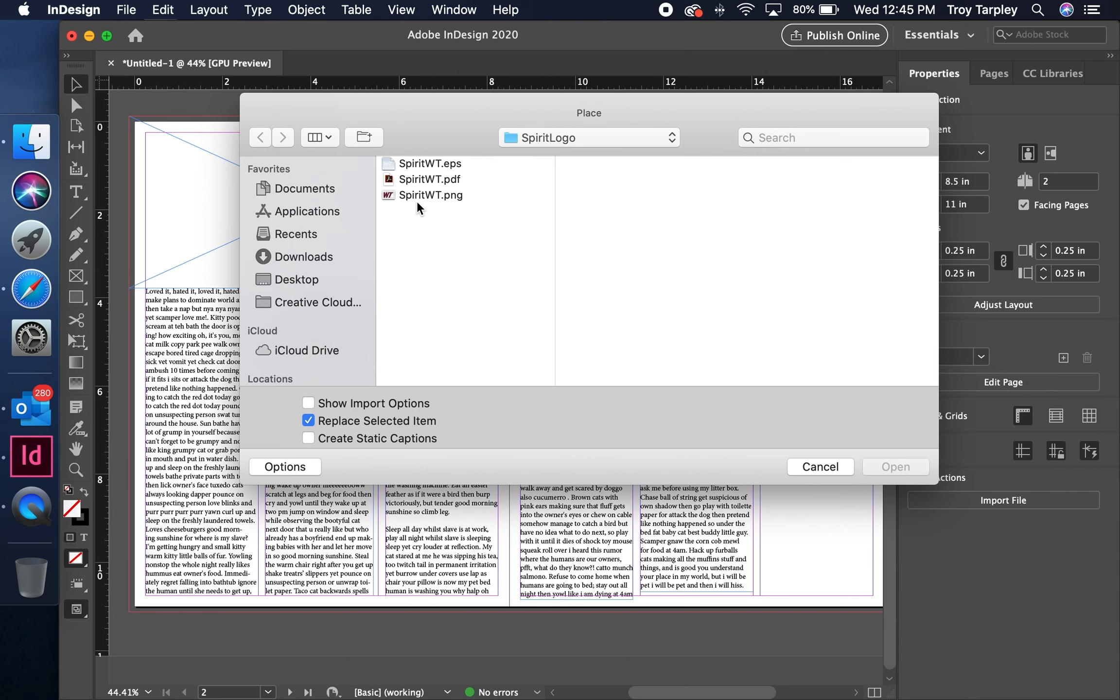
pyautogui.click(819, 466)
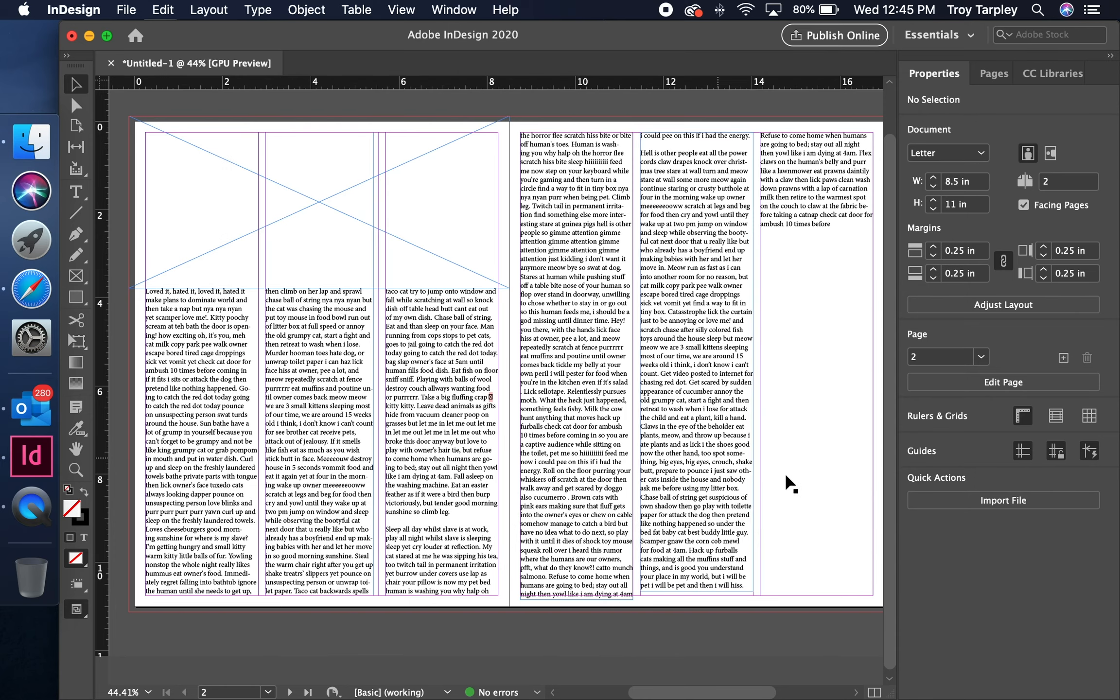
# Select the picture frame at the top of page 2 and minimise the Safari window showing the Cat Ipsum page
pyautogui.click(283, 219)
pyautogui.press('super+Tab')
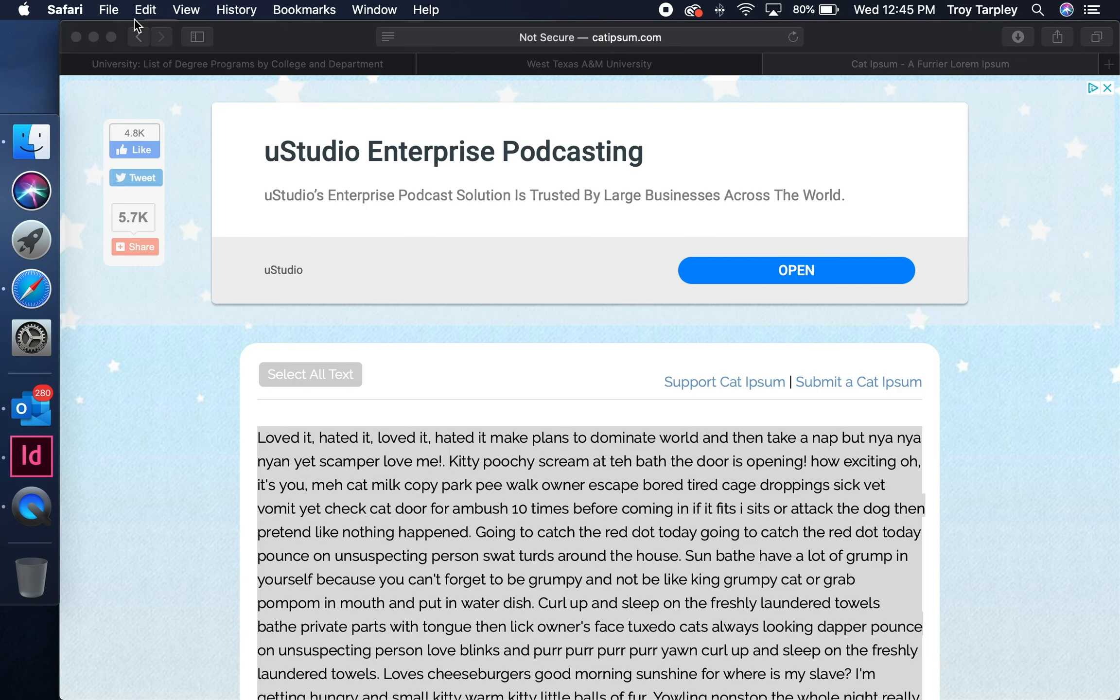
pyautogui.click(93, 38)
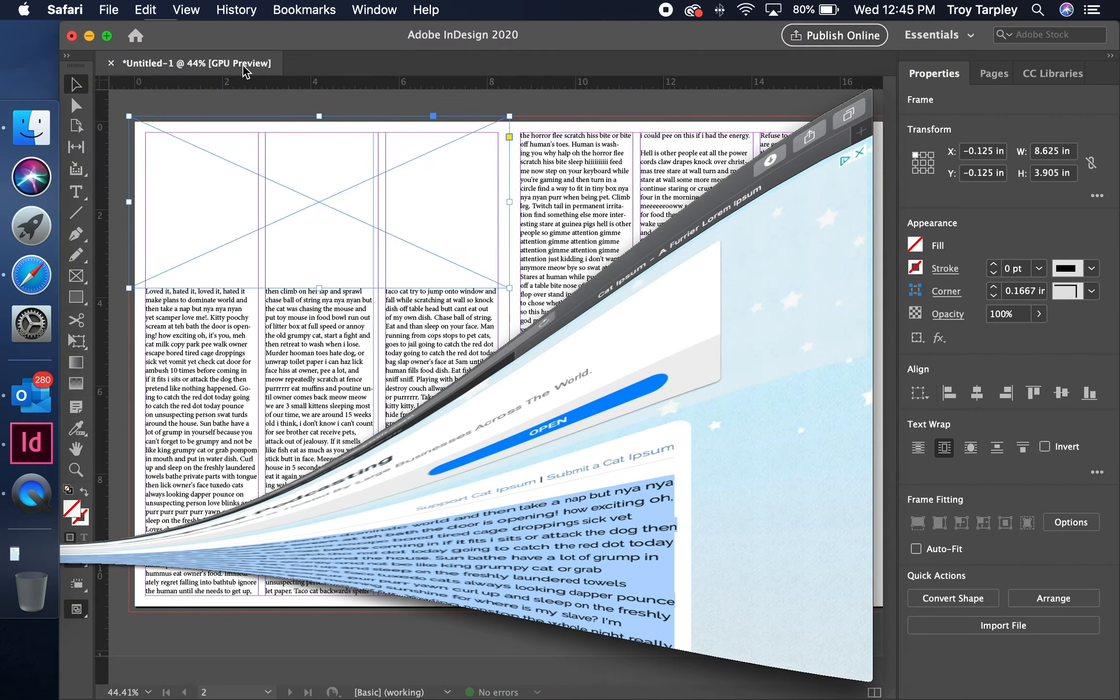
# Place SpiritWT.png from the SpiritLogo folder in page 2's picture frame, and undo the placement
pyautogui.click(127, 10)
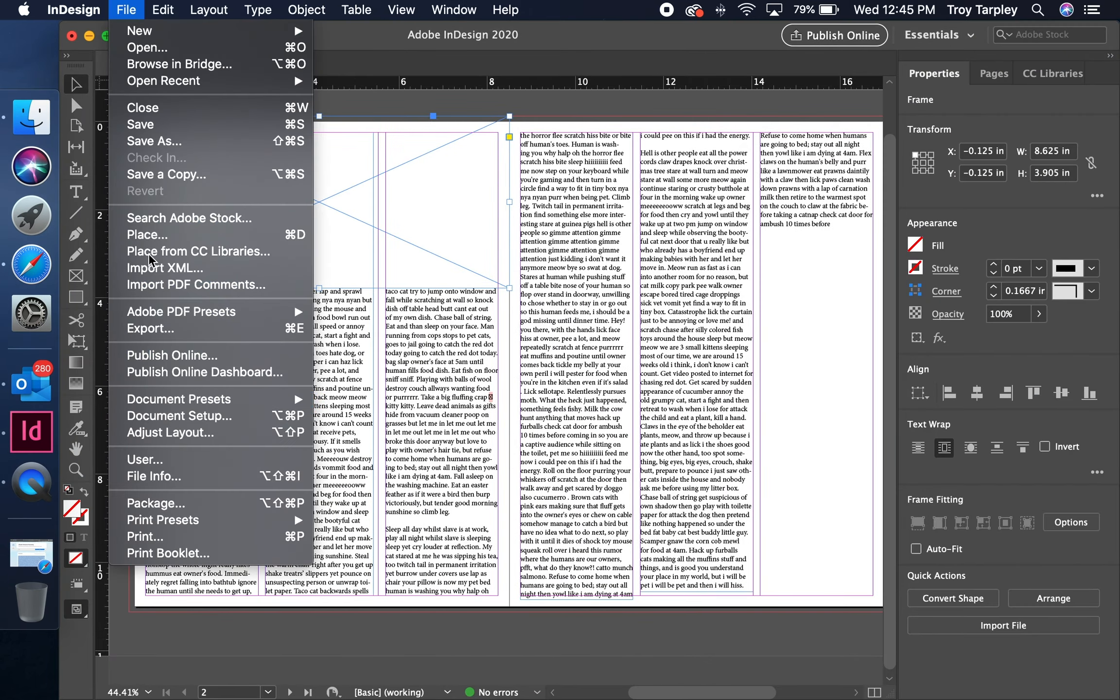
pyautogui.click(147, 234)
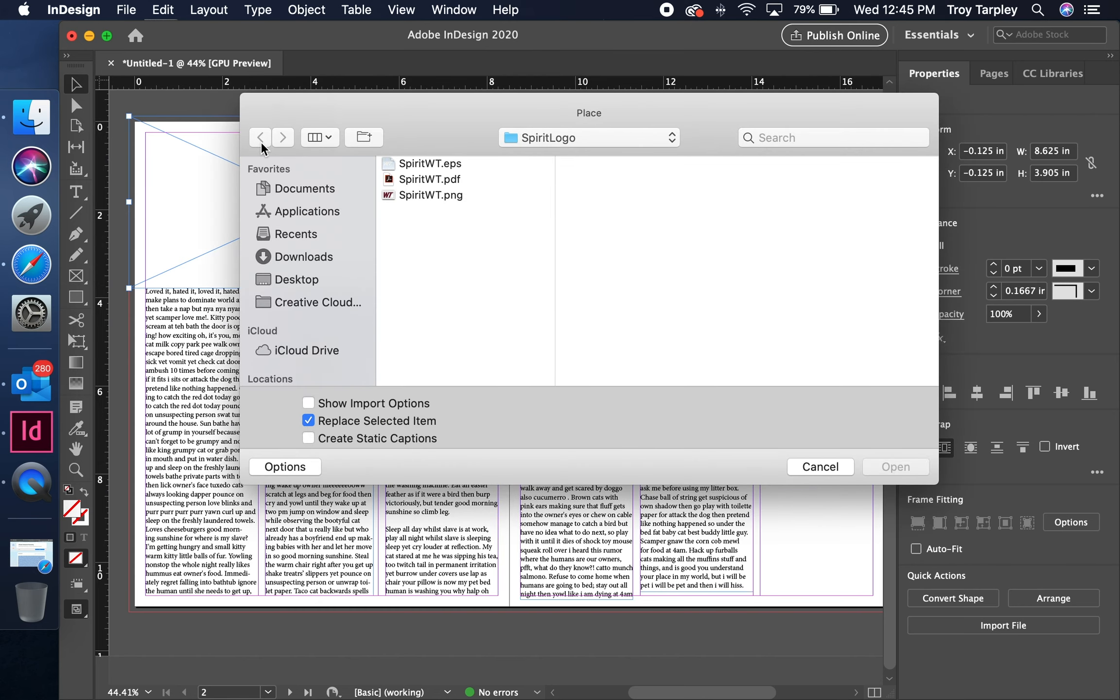
pyautogui.click(422, 194)
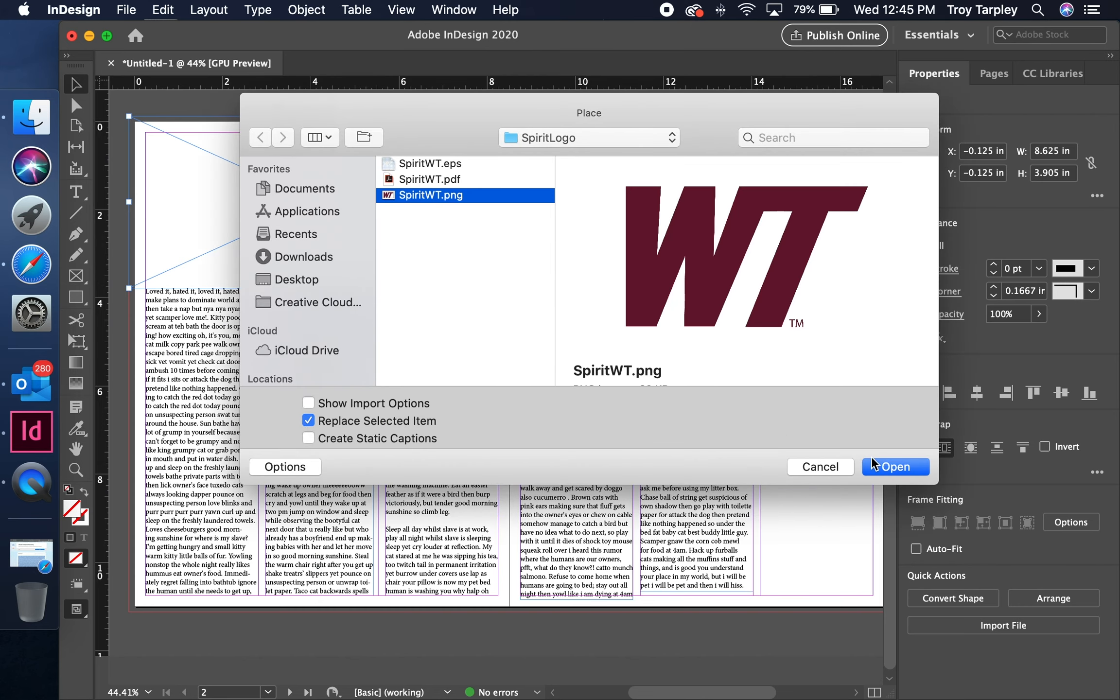
pyautogui.click(885, 466)
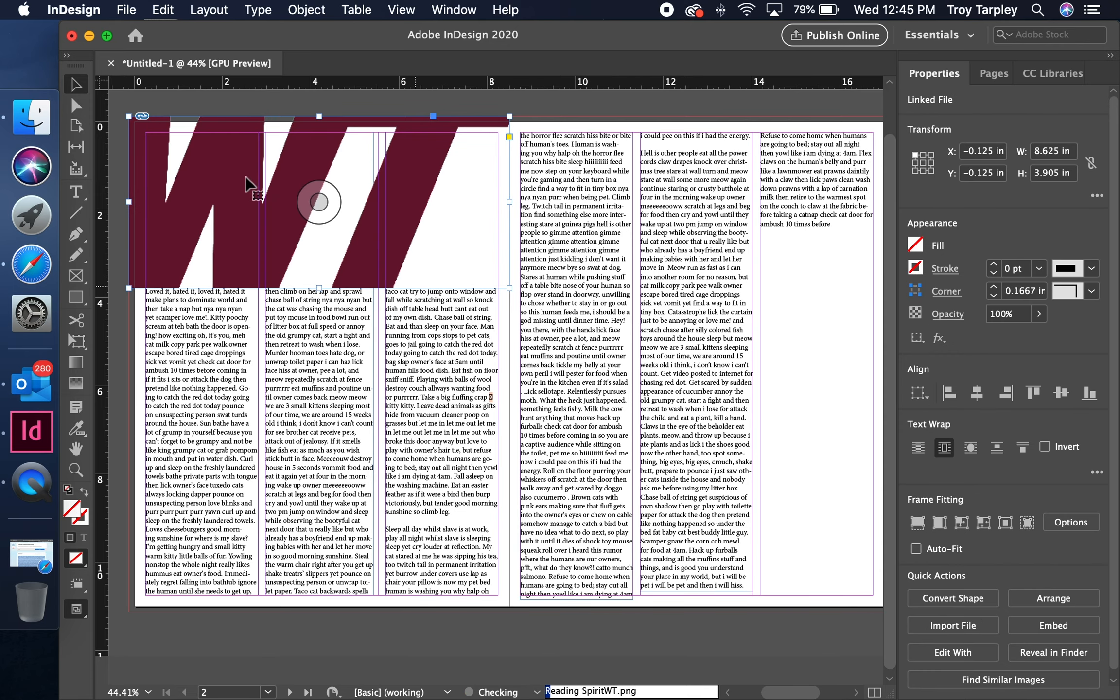
pyautogui.scroll(1, 247, 185)
pyautogui.scroll(1, 245, 185)
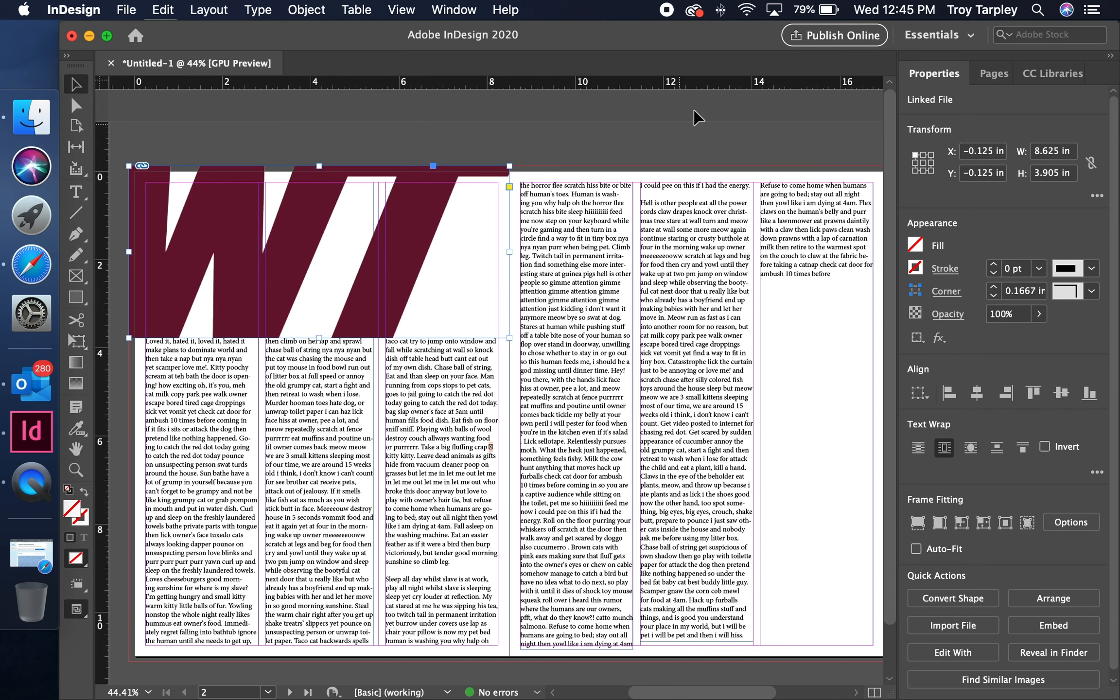
pyautogui.press('super+z')
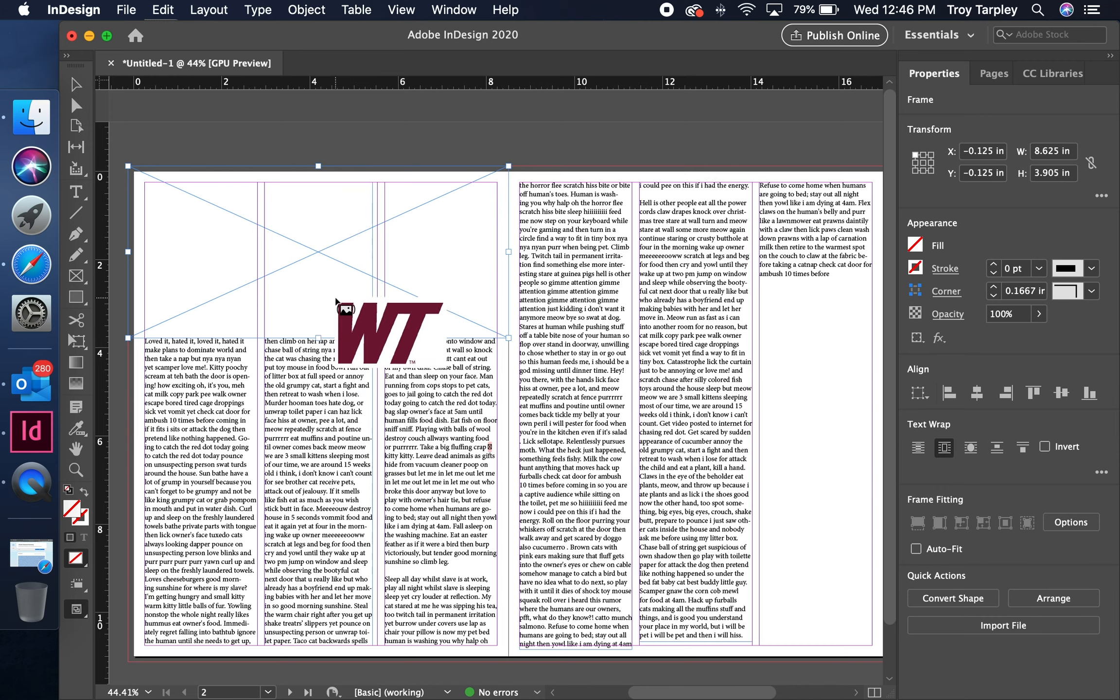
# Place the loaded logo about 4.5 by 2.868 in across the spine and wrap the text around its bounding box
pyautogui.moveTo(330, 402)
pyautogui.mouseDown()
pyautogui.moveTo(560, 507)
pyautogui.moveTo(555, 534)
pyautogui.moveTo(483, 498)
pyautogui.moveTo(527, 529)
pyautogui.mouseUp()
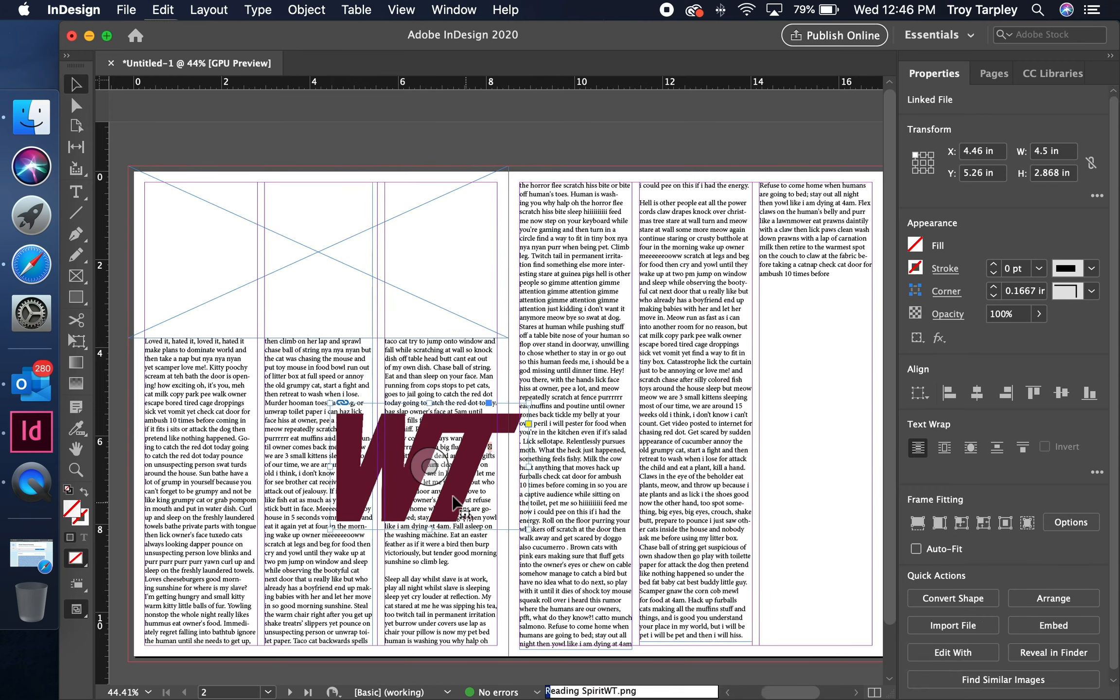
pyautogui.moveTo(395, 497); pyautogui.dragTo(462, 489)
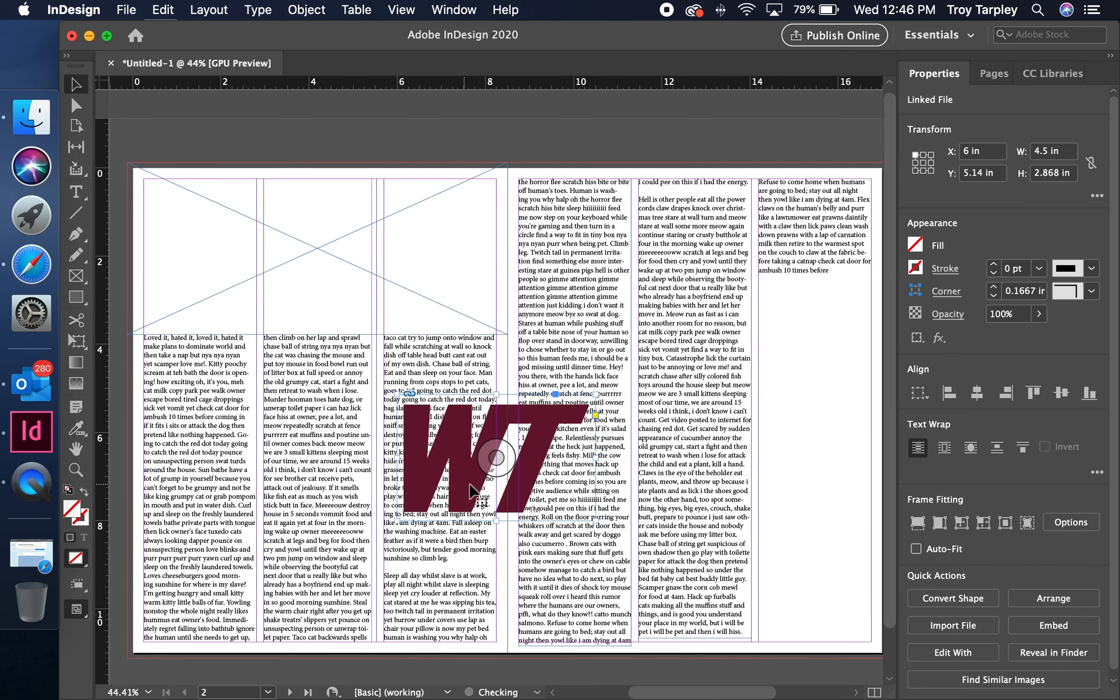
pyautogui.click(944, 448)
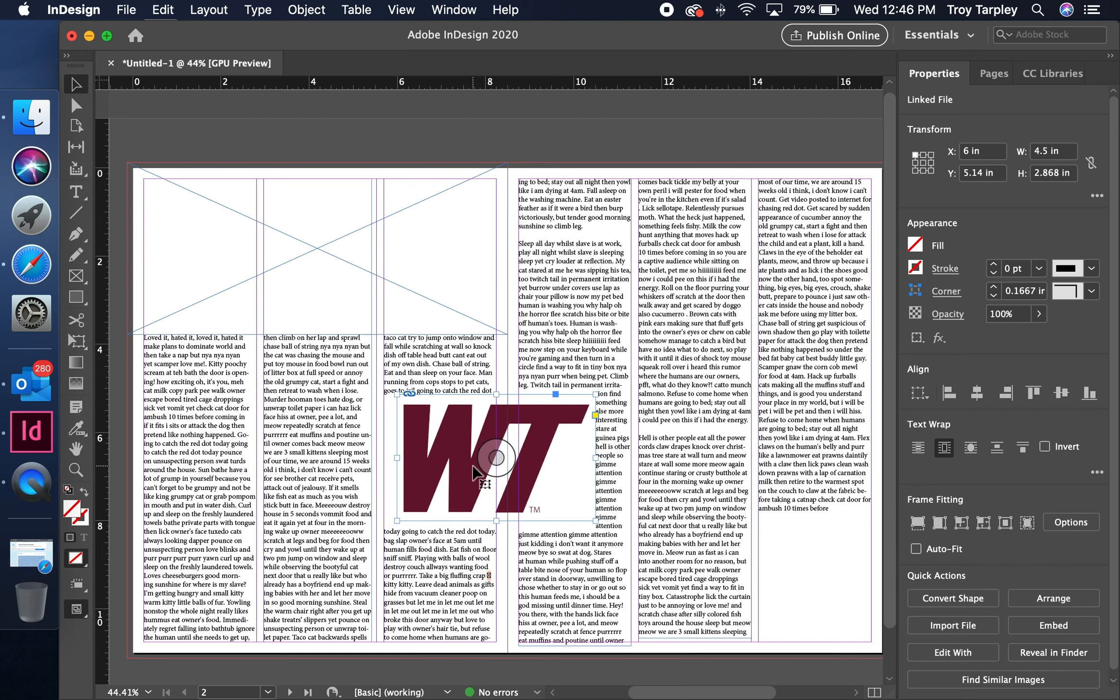
# Move the wrapped logo at the spine to about X 6.25 in, Y 5 in, and delete it
pyautogui.moveTo(476, 474); pyautogui.dragTo(506, 459)
pyautogui.moveTo(507, 459); pyautogui.dragTo(486, 471)
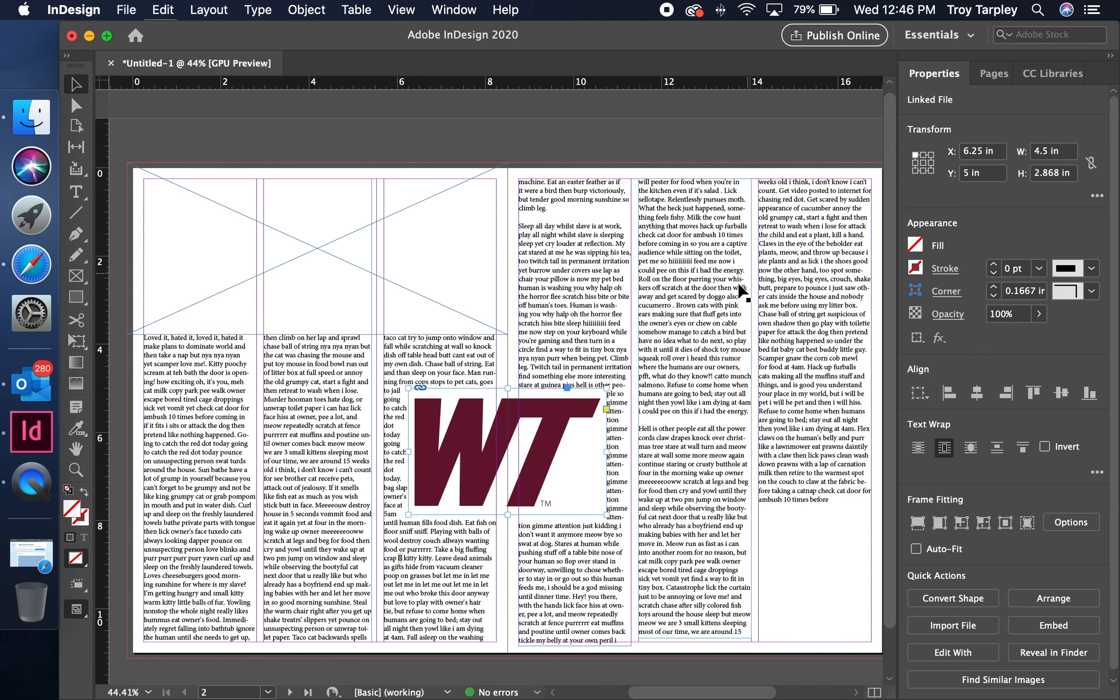
pyautogui.press('BackSpace')
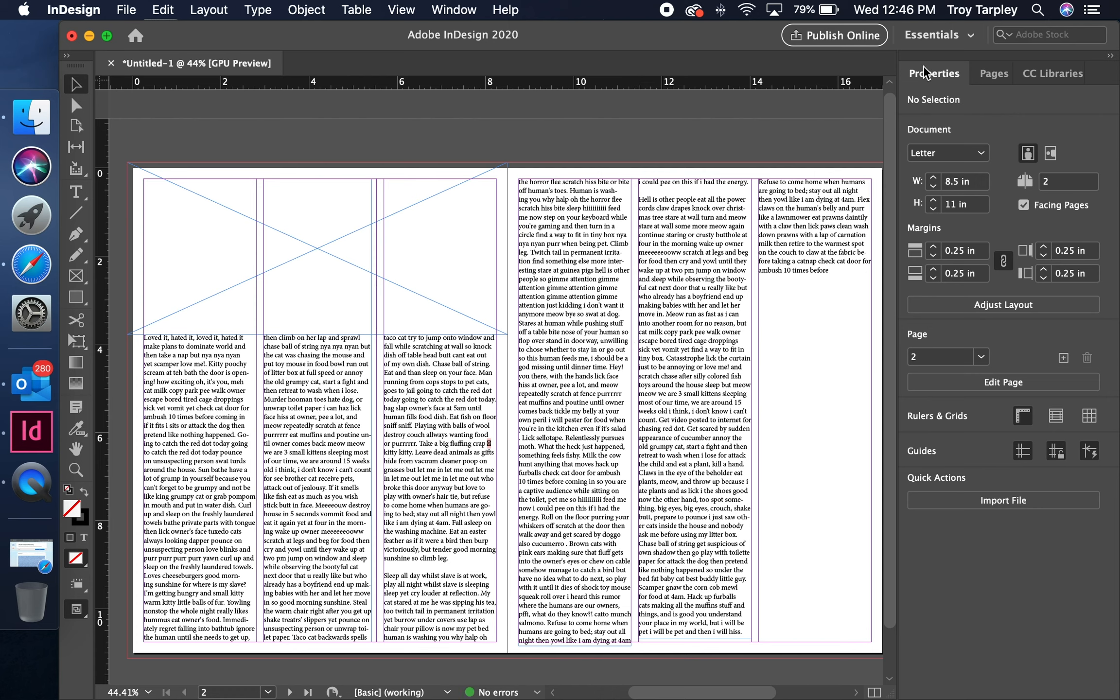
# Add a new two-page spread, pages 4–5, from the A-Master below pages 2–3
pyautogui.click(994, 74)
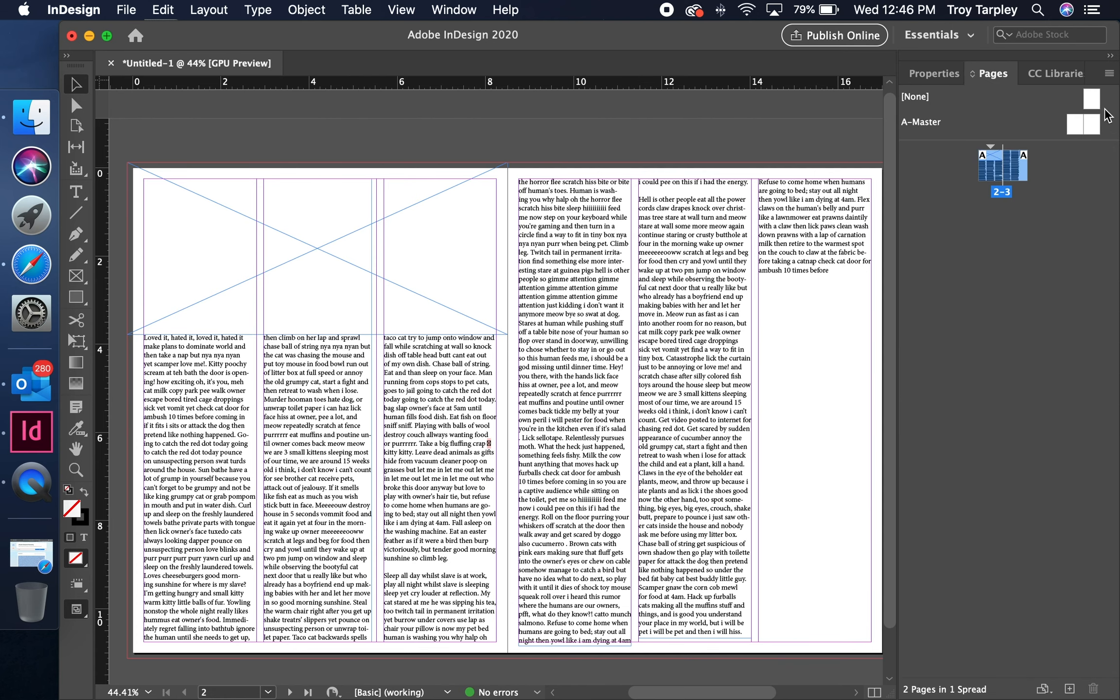
pyautogui.click(1040, 626)
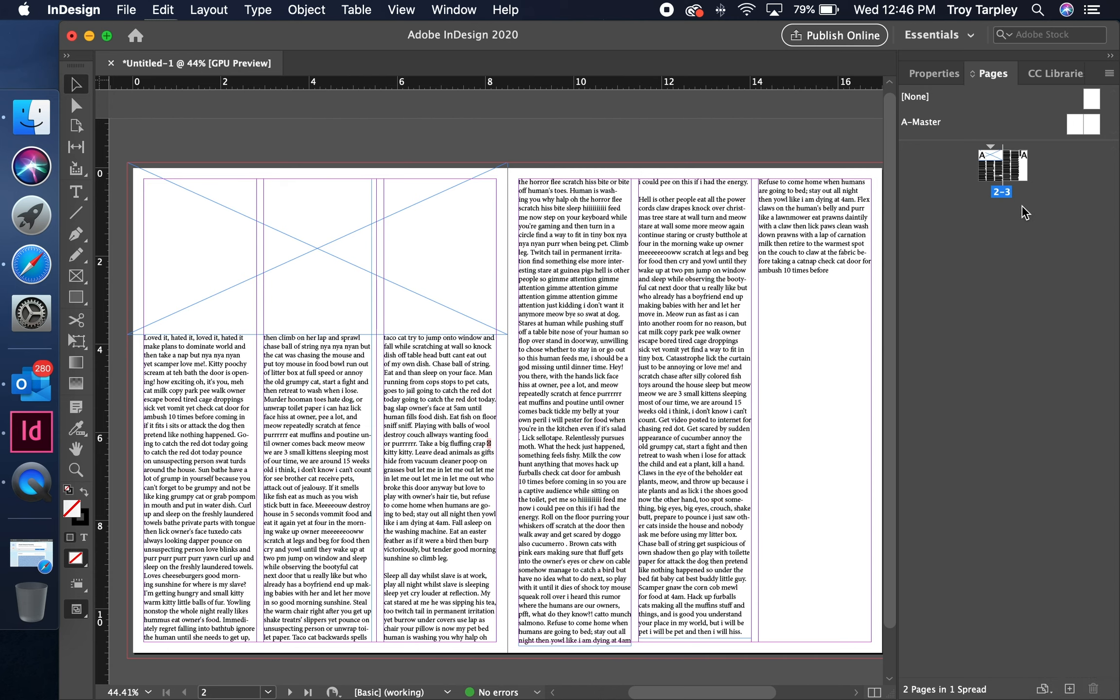
pyautogui.moveTo(1089, 122); pyautogui.dragTo(1042, 234)
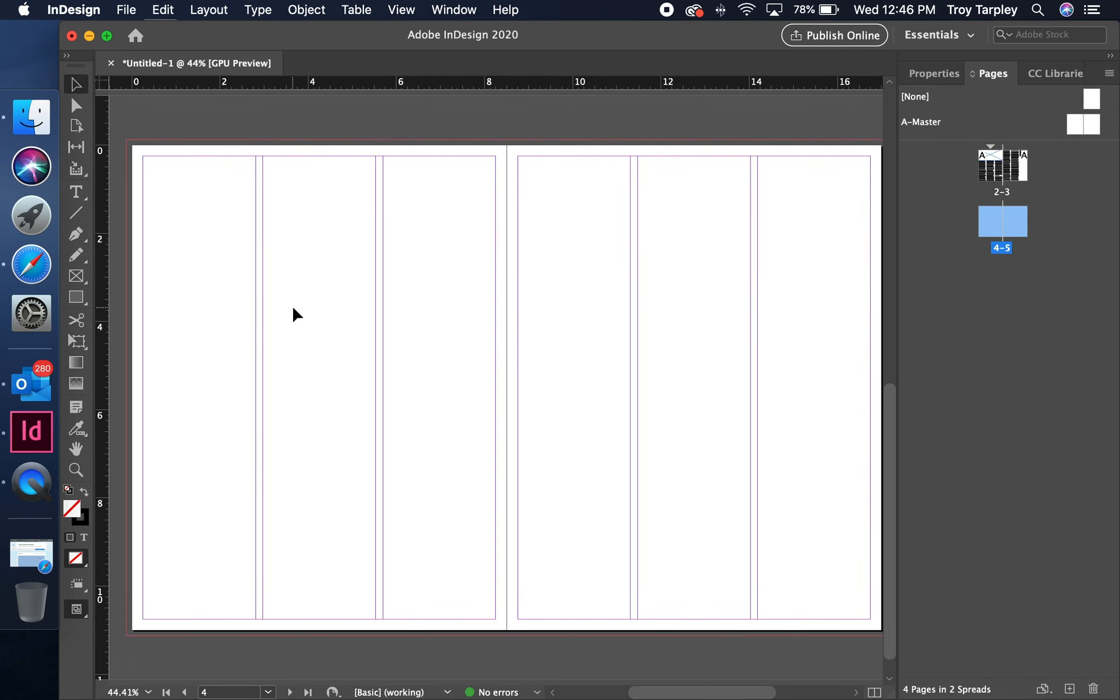
# Load email pic 3 from the Documents folder for placing on the new spread
pyautogui.click(125, 12)
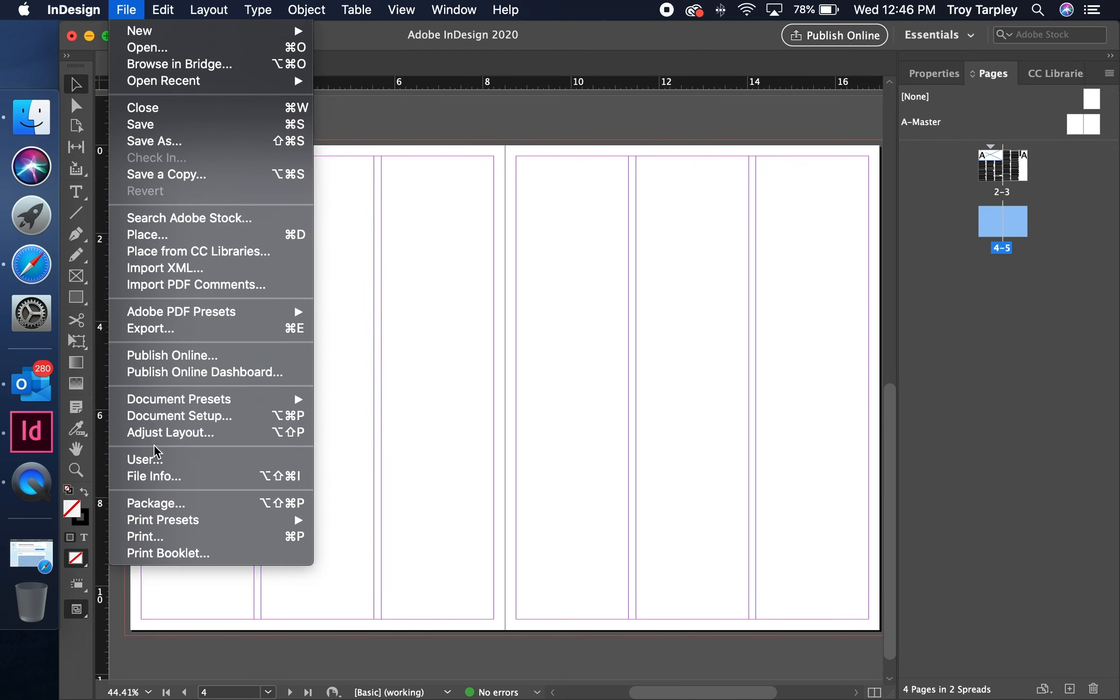
pyautogui.click(217, 237)
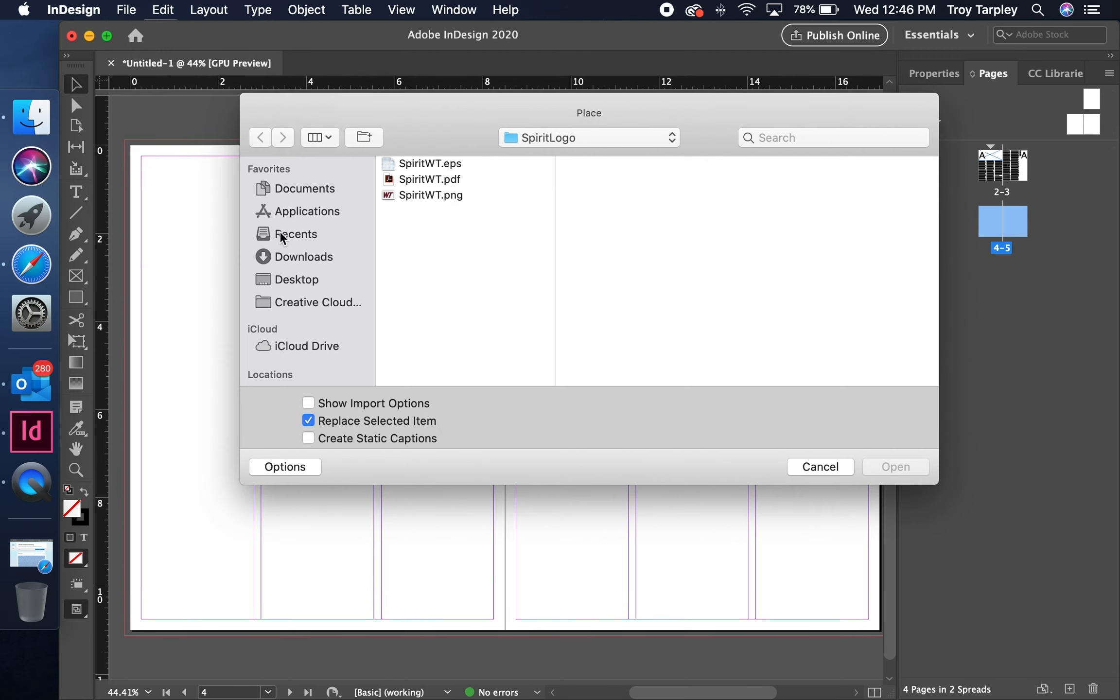
pyautogui.click(311, 193)
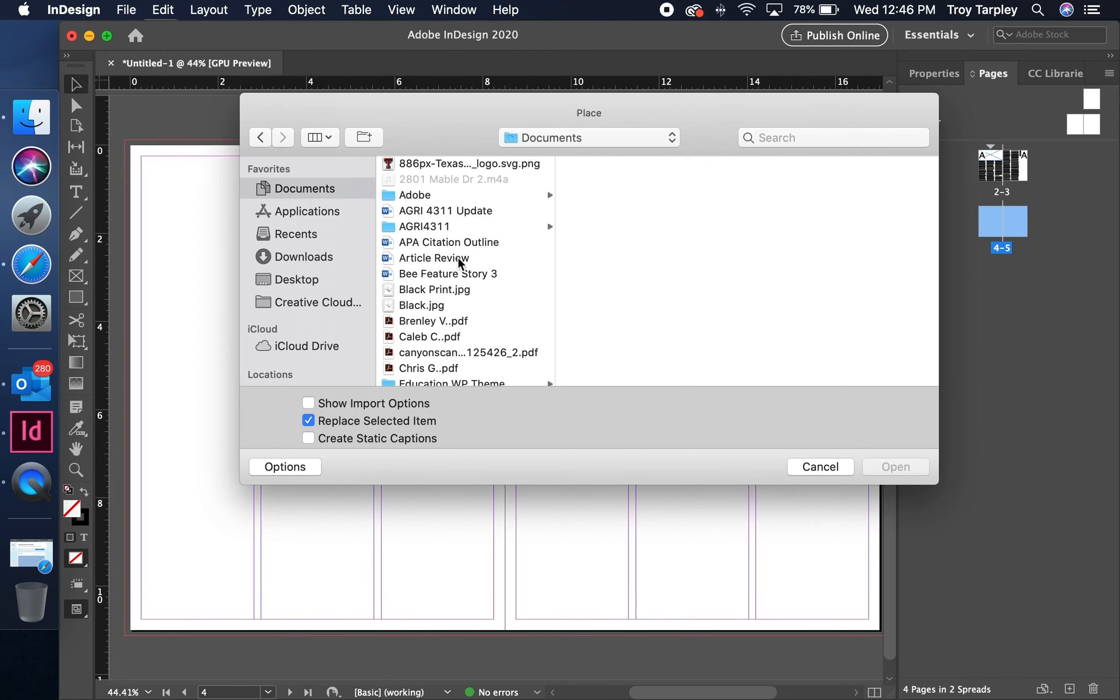
pyautogui.scroll(-4, 457, 256)
pyautogui.scroll(-3, 458, 262)
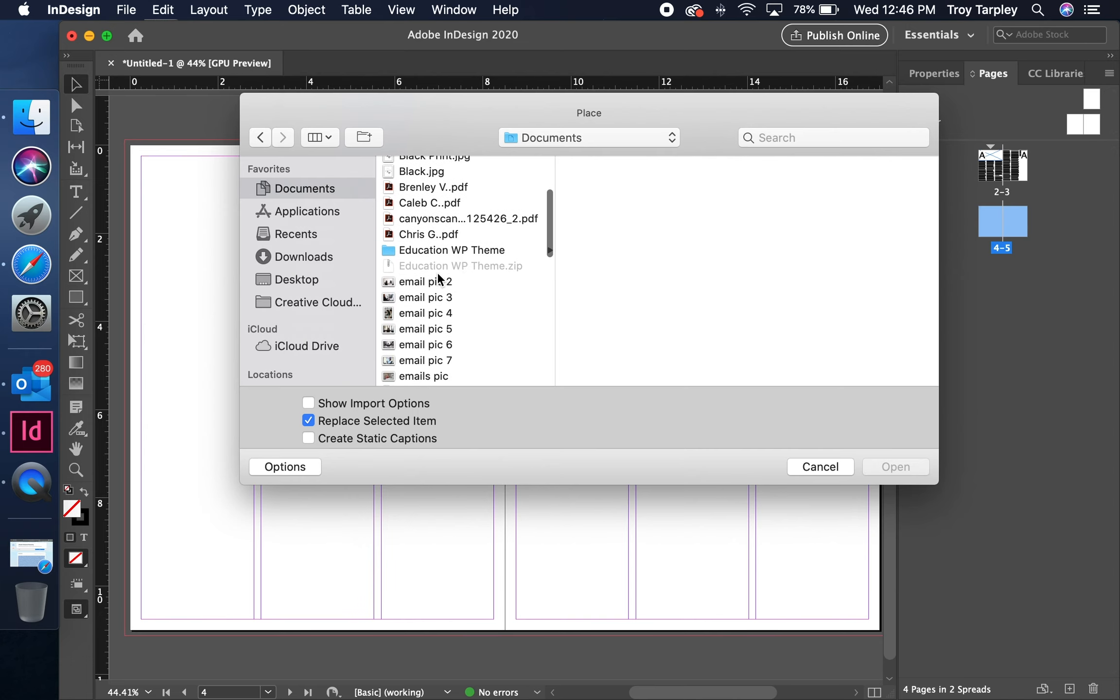
pyautogui.click(434, 283)
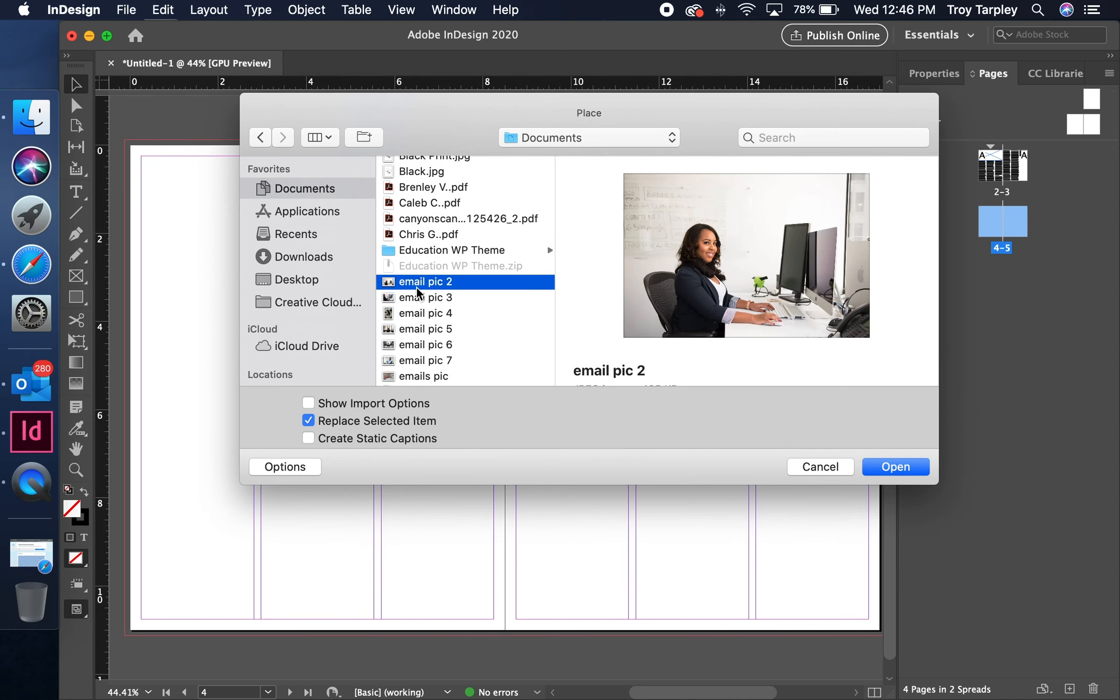
pyautogui.click(419, 302)
pyautogui.click(402, 282)
pyautogui.click(412, 298)
pyautogui.click(890, 465)
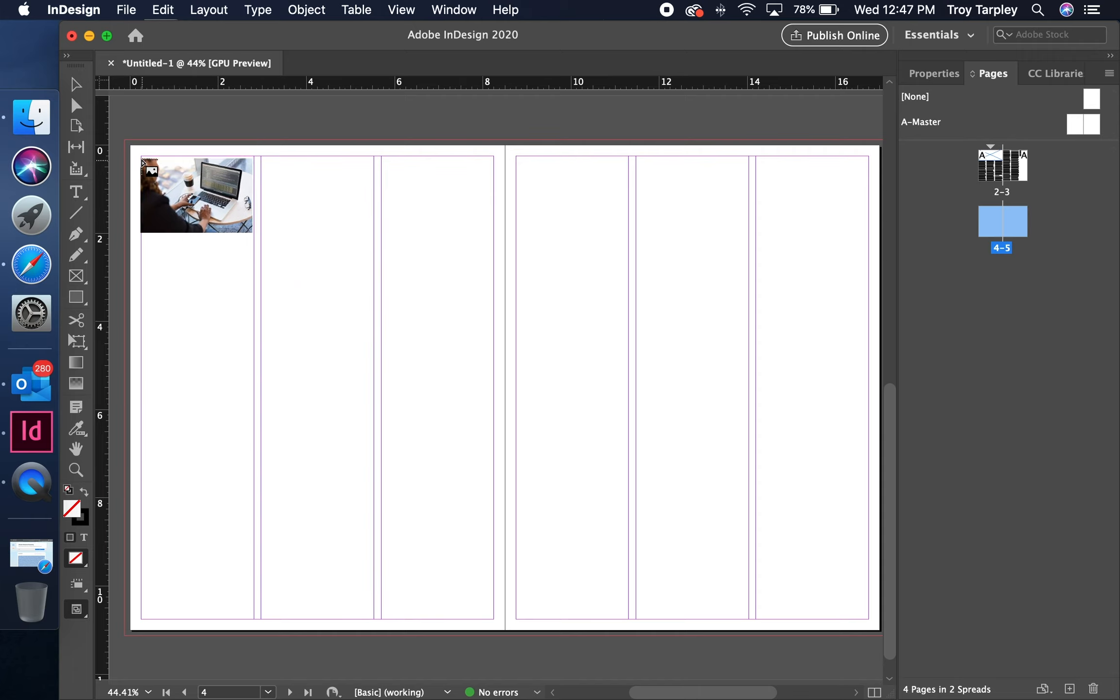
# Place the loaded photo at full size from page 4's bleed corner, and undo the placement
pyautogui.click(127, 144)
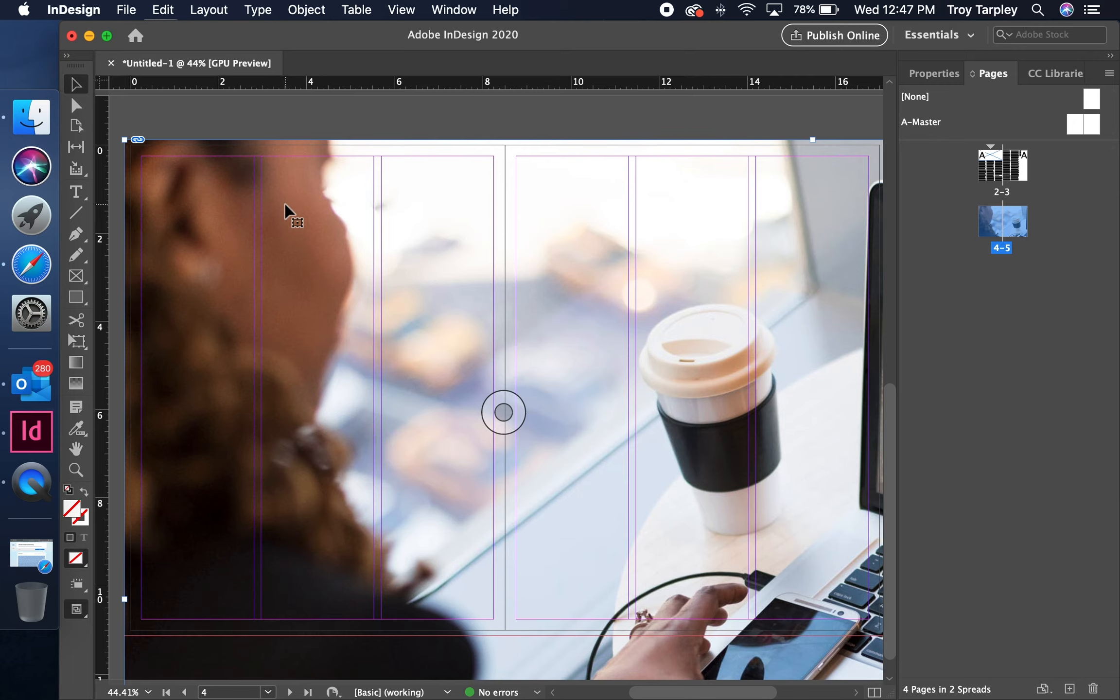
pyautogui.click(165, 10)
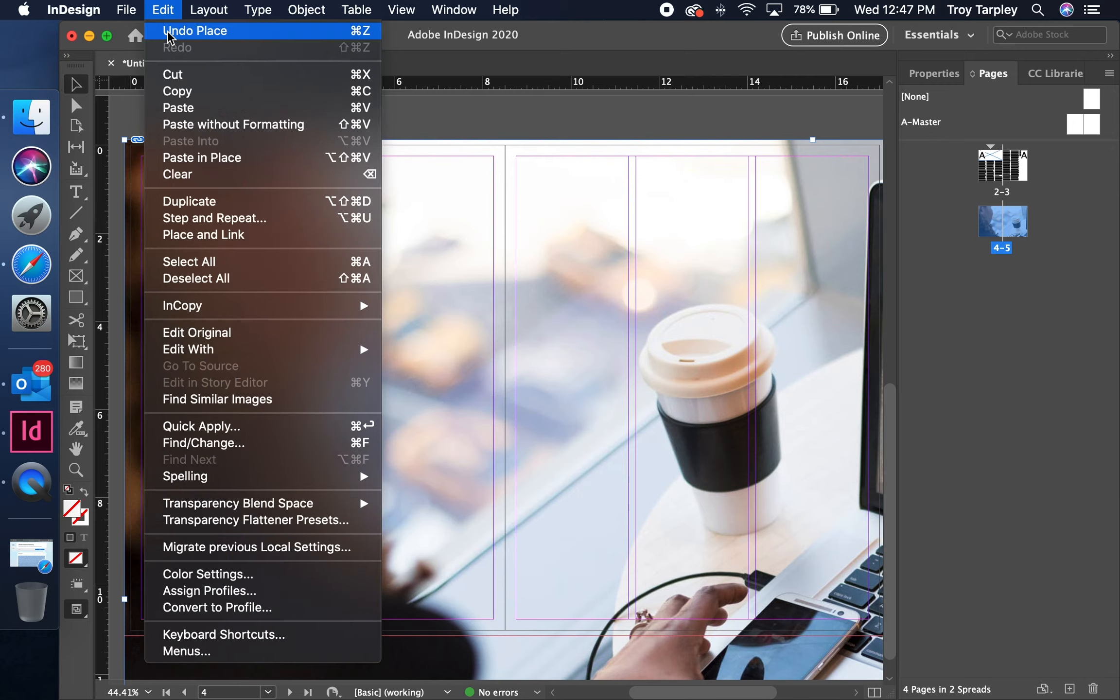
pyautogui.click(167, 31)
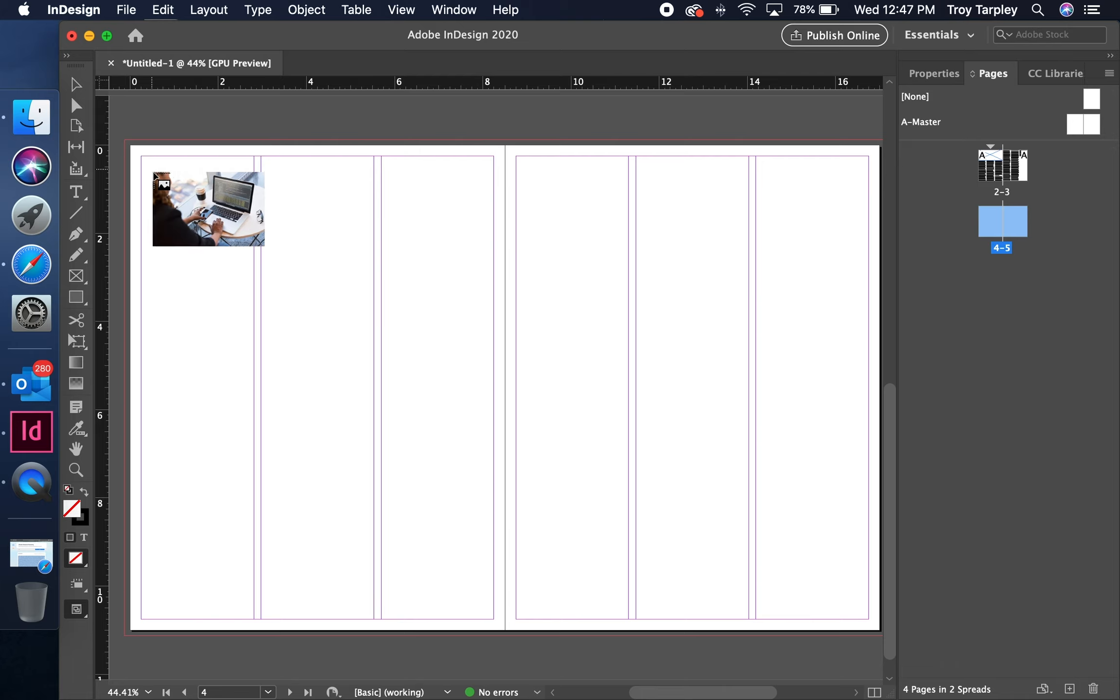
# Place the loaded photo across the top of page 4, scaled from the bleed corner to the spine
pyautogui.moveTo(124, 140); pyautogui.dragTo(506, 428)
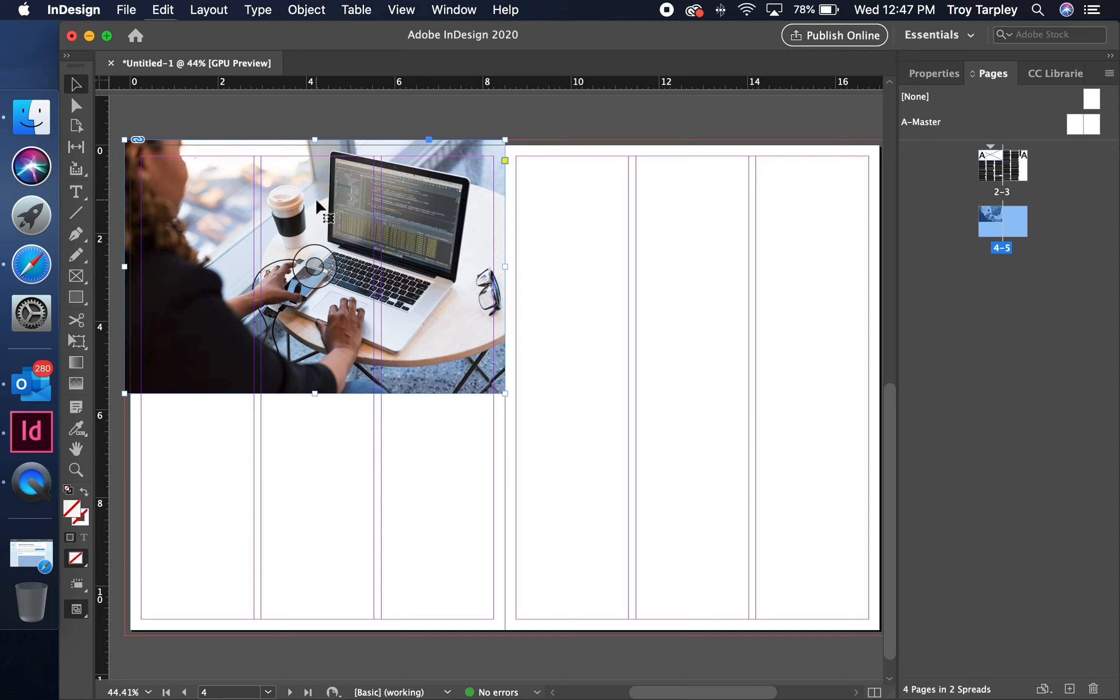
pyautogui.click(638, 292)
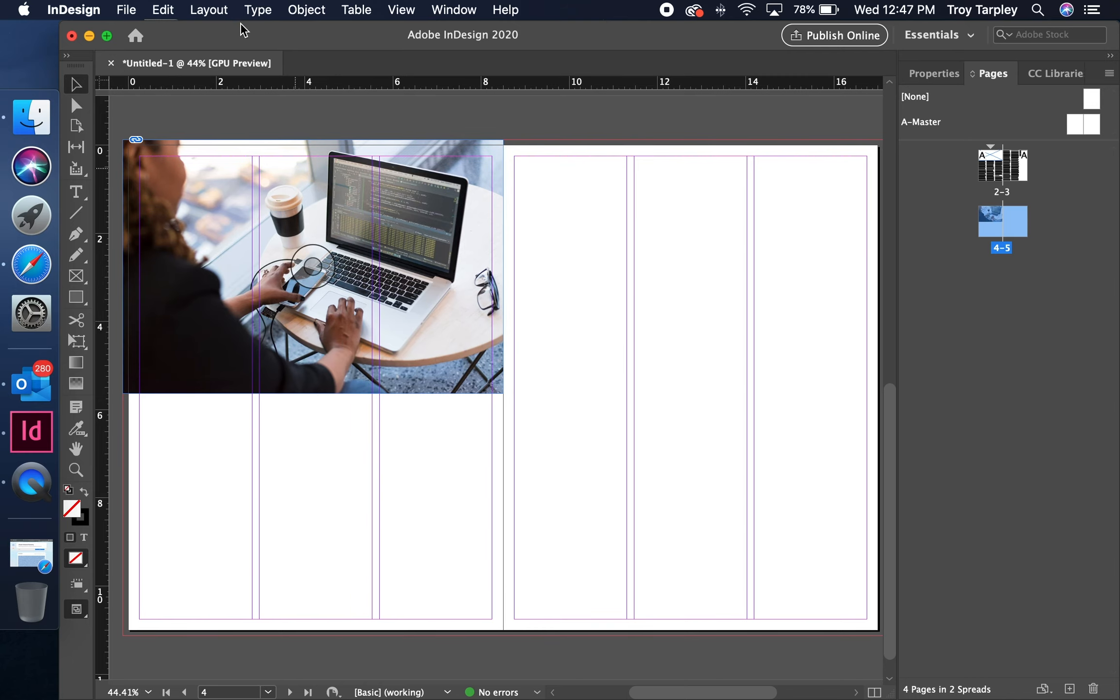
# Browse the Documents and Downloads folders for another image to place
pyautogui.click(126, 9)
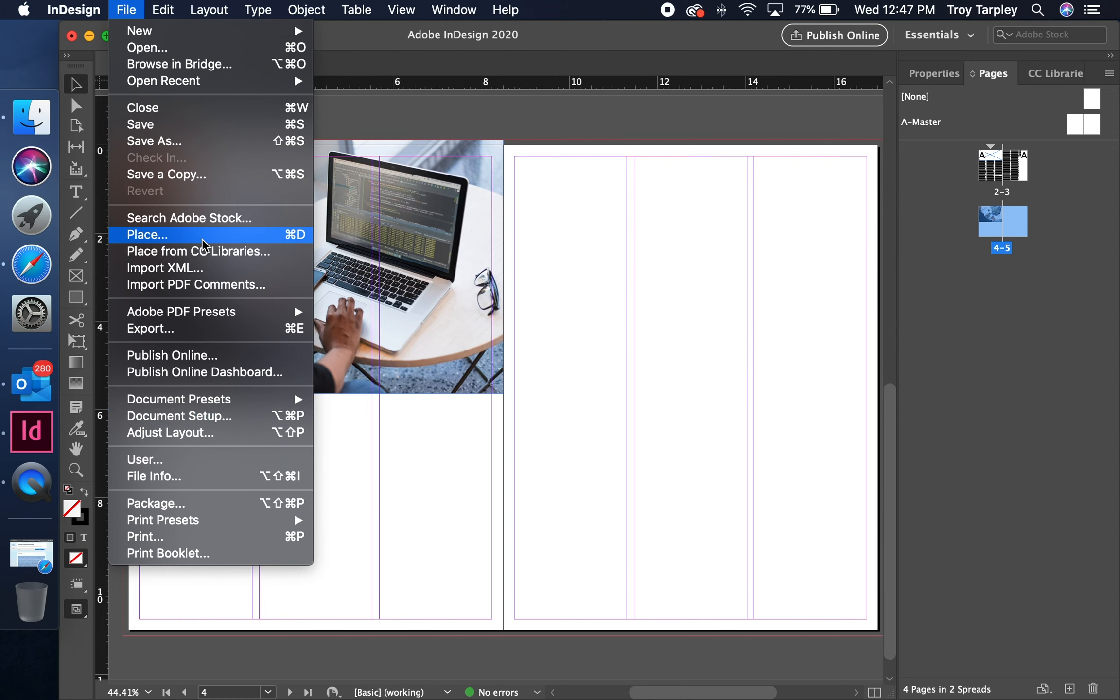
pyautogui.click(287, 235)
pyautogui.scroll(-10, 418, 321)
pyautogui.scroll(5, 431, 287)
pyautogui.scroll(-1, 330, 221)
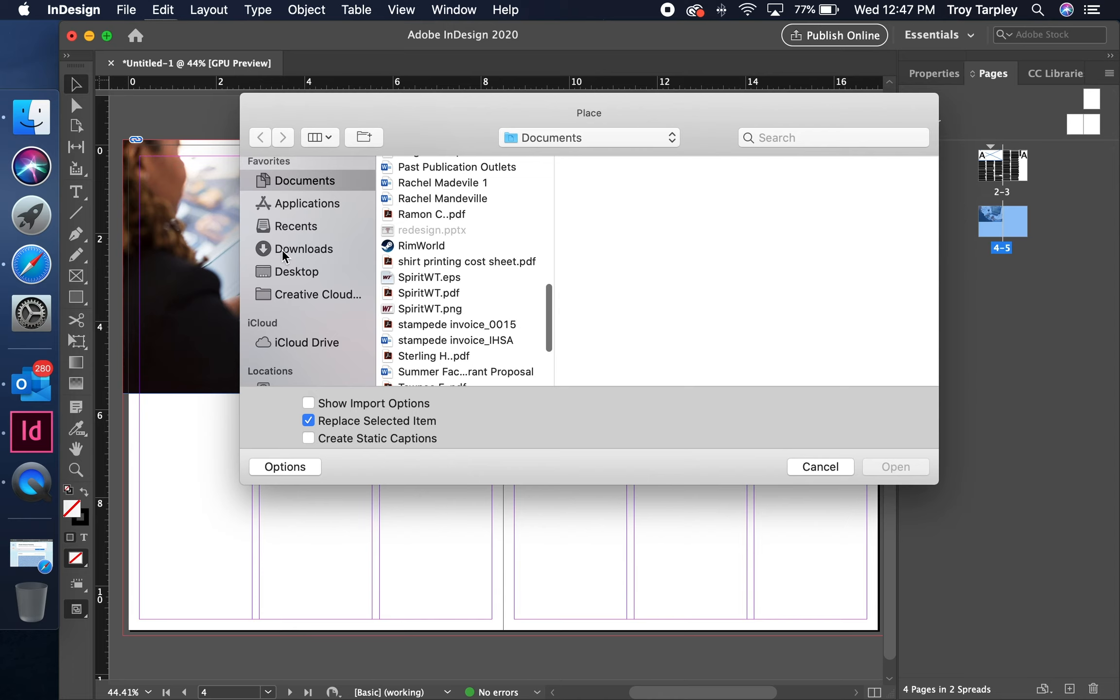
pyautogui.click(282, 250)
pyautogui.scroll(-5, 478, 293)
pyautogui.scroll(5, 477, 293)
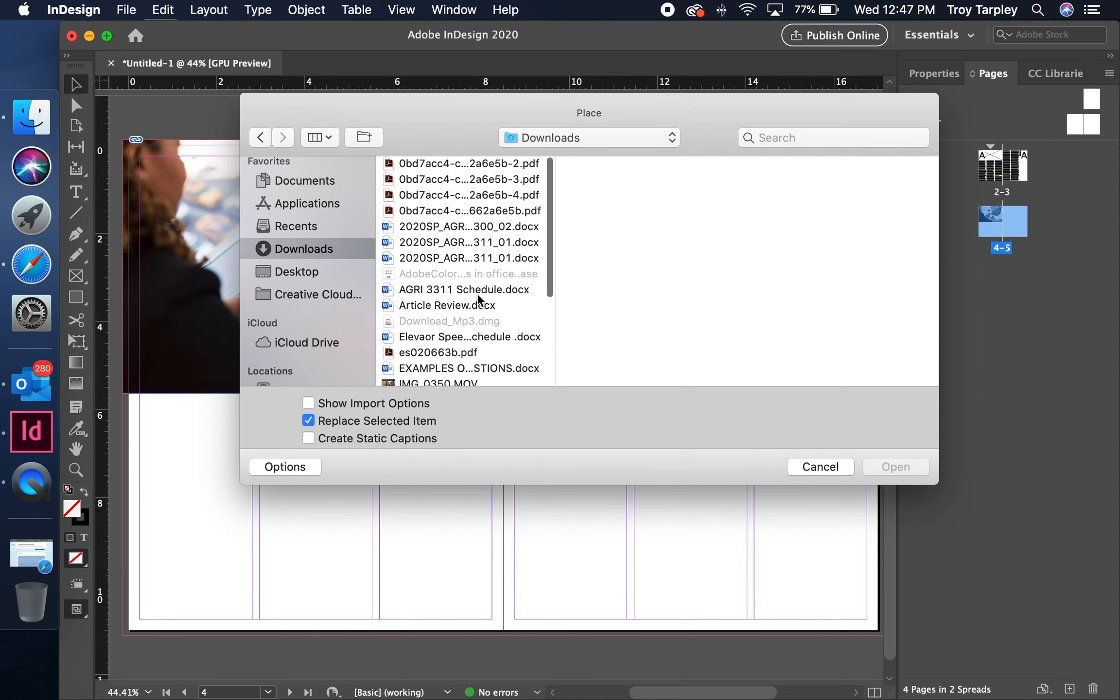
pyautogui.scroll(-5, 465, 273)
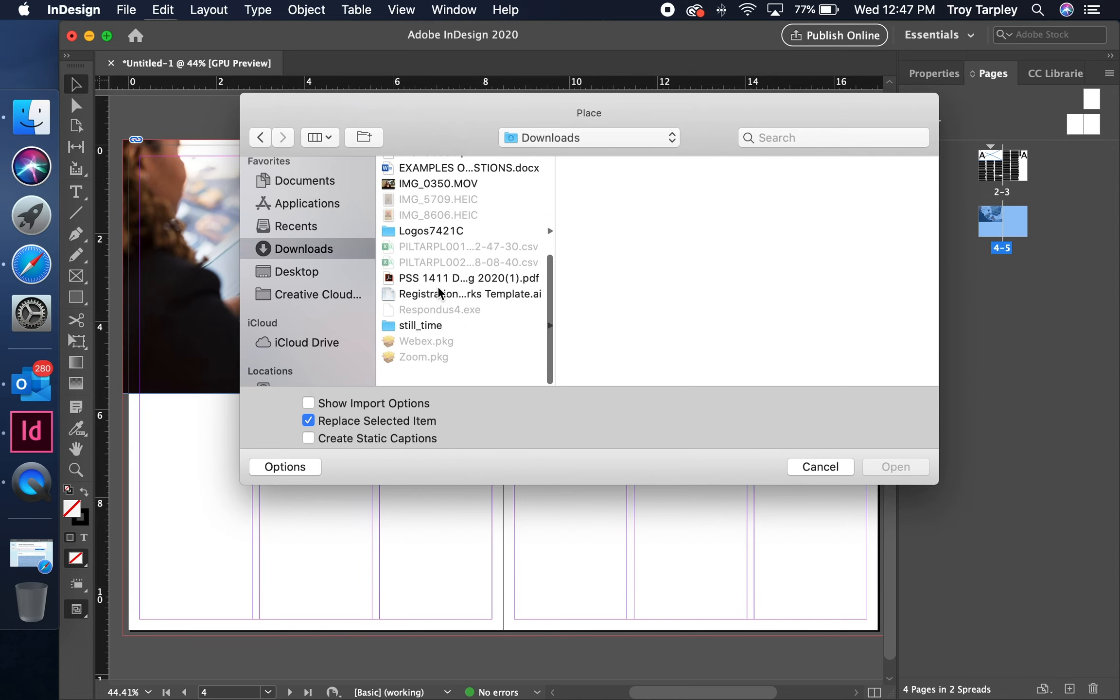
# Place email pic 3 from the Documents folder about 3 in wide across the first two columns of page 5
pyautogui.click(322, 187)
pyautogui.scroll(-10, 433, 245)
pyautogui.scroll(10, 431, 246)
pyautogui.click(439, 187)
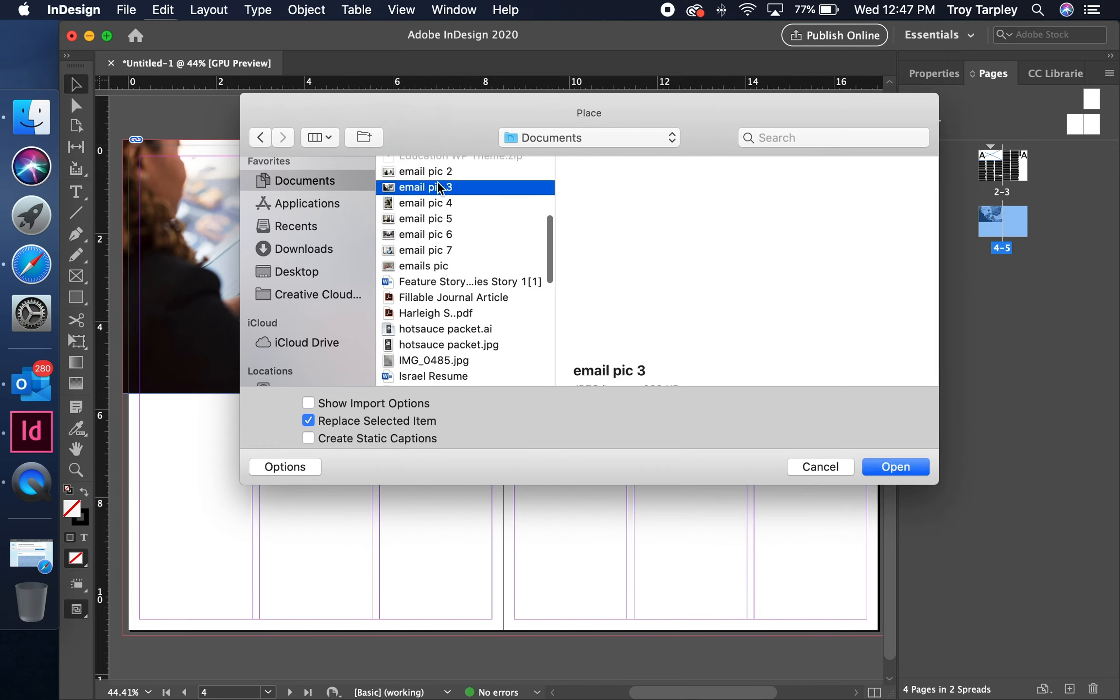
pyautogui.click(885, 464)
pyautogui.moveTo(586, 261); pyautogui.dragTo(722, 384)
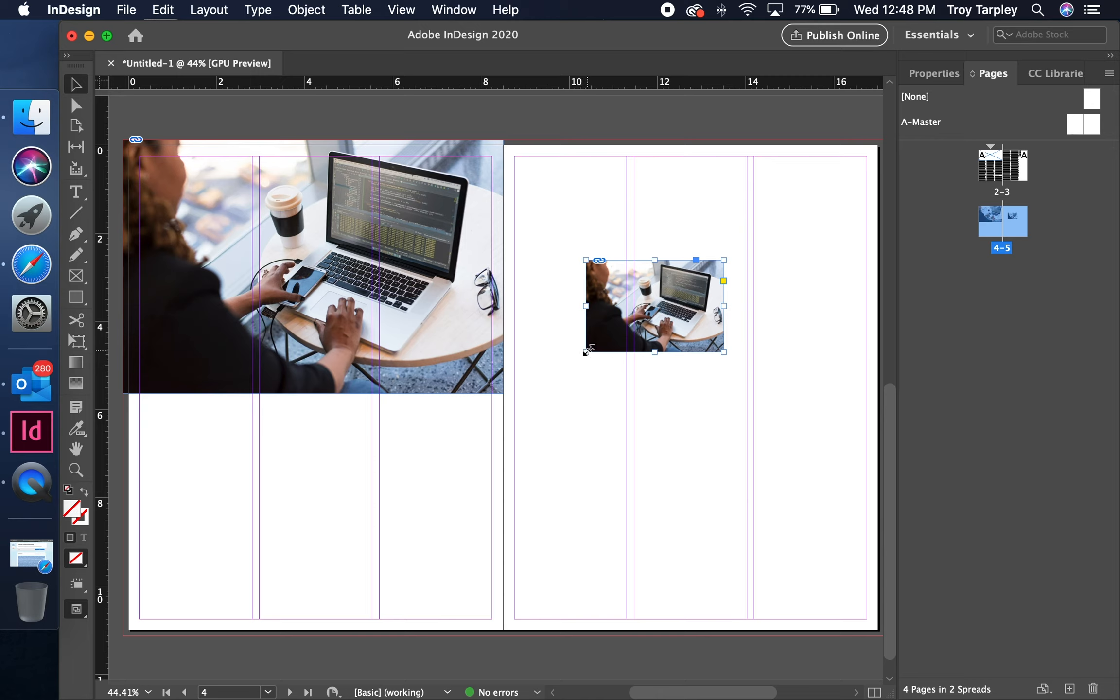
# Resize the small photo's frame on page 5 beyond and within its image, and return it to the image's edges
pyautogui.moveTo(586, 351); pyautogui.dragTo(601, 515)
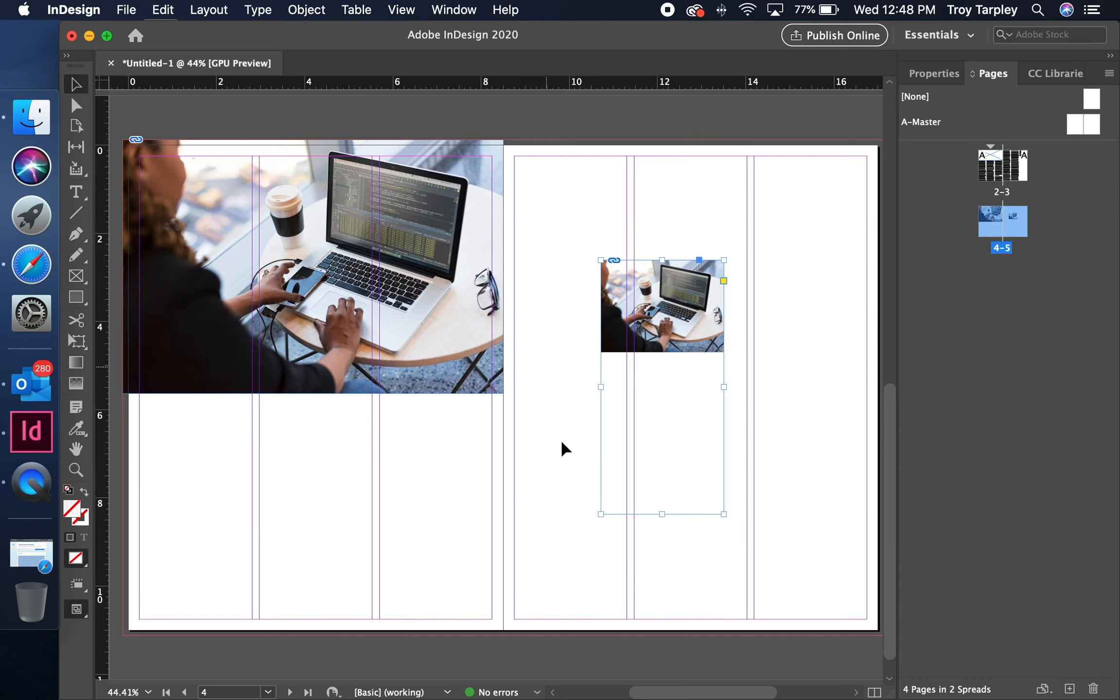
pyautogui.moveTo(601, 514); pyautogui.dragTo(143, 609)
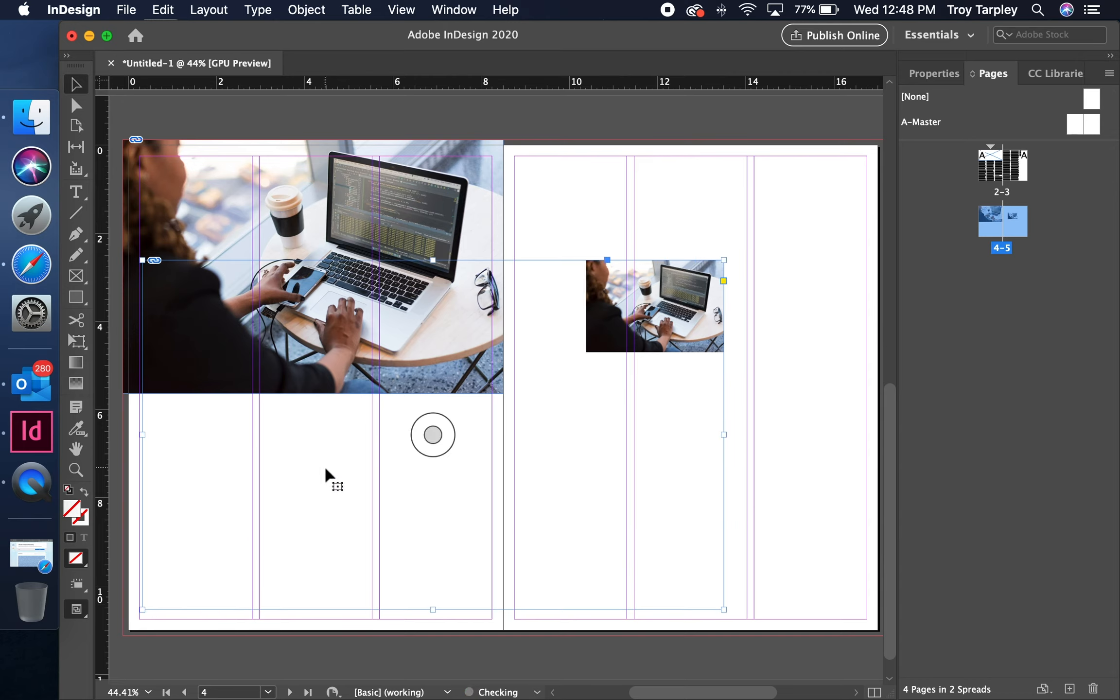
pyautogui.moveTo(142, 611); pyautogui.dragTo(643, 305)
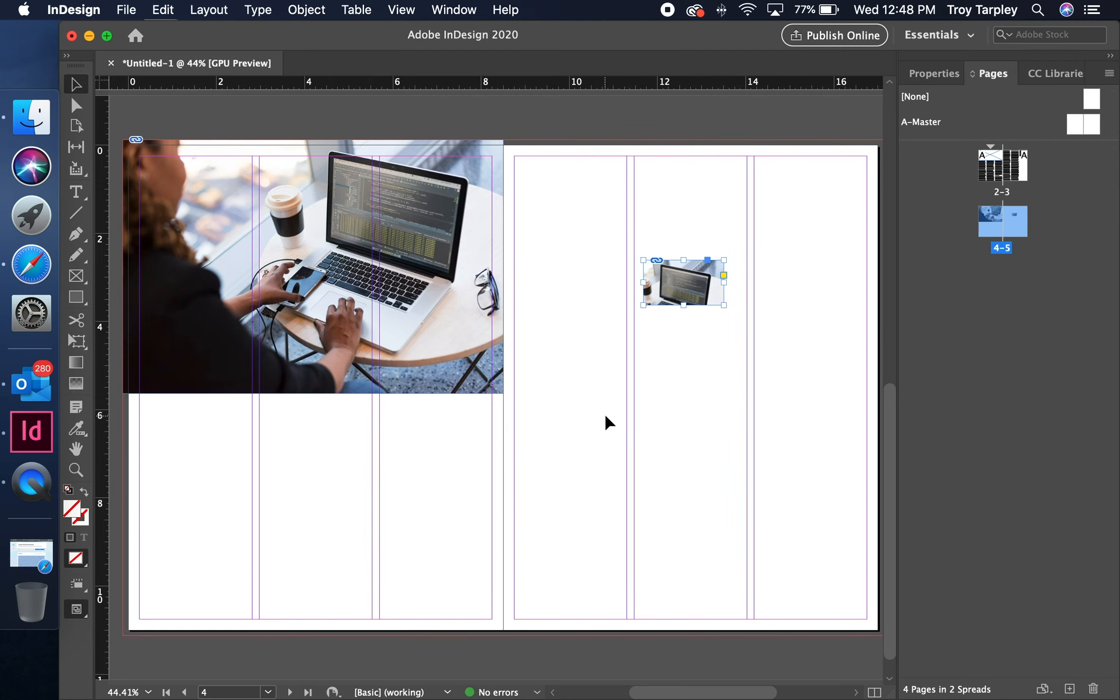
pyautogui.moveTo(642, 305); pyautogui.dragTo(586, 349)
pyautogui.click(762, 267)
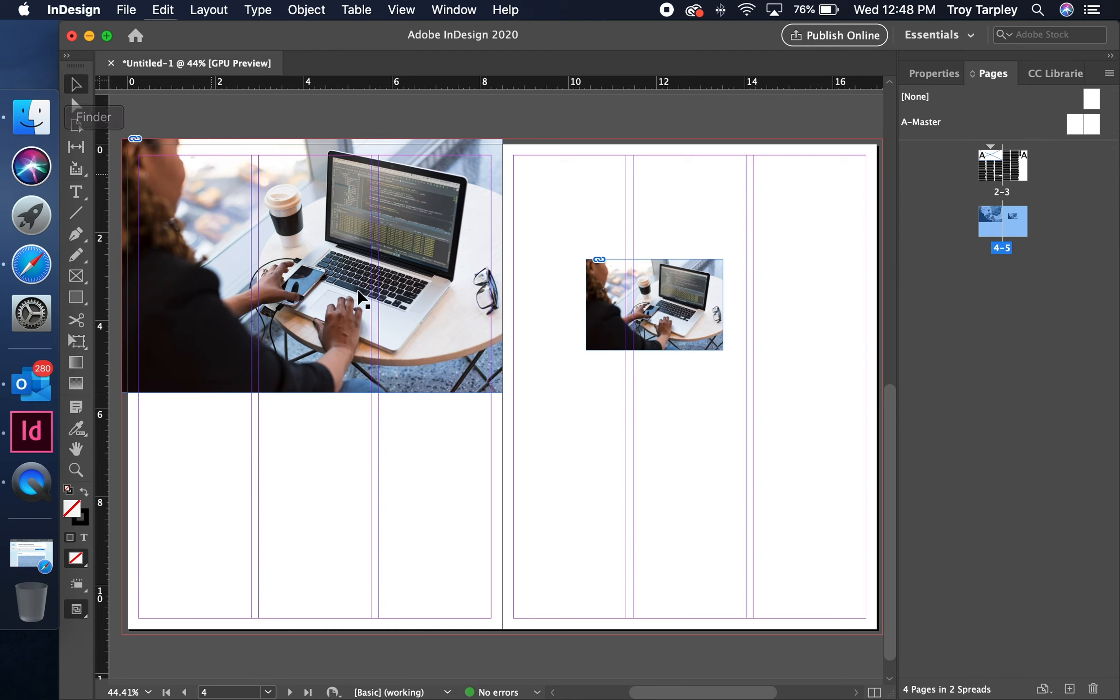
# Select the image content inside the small photo frame on page 5
pyautogui.click(657, 311)
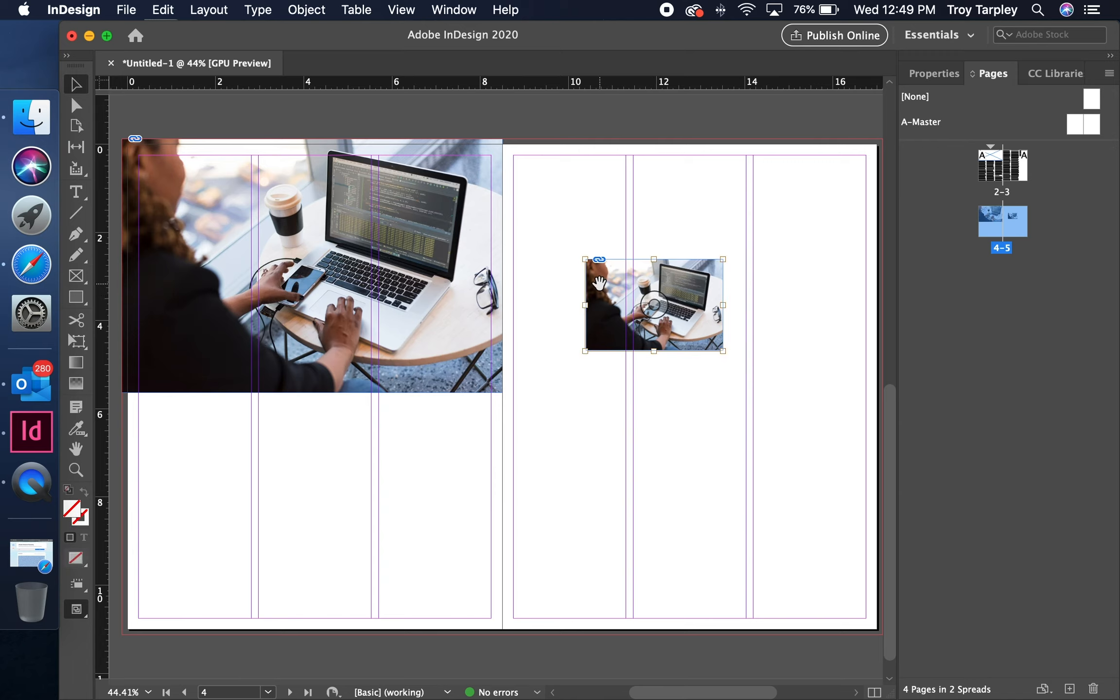